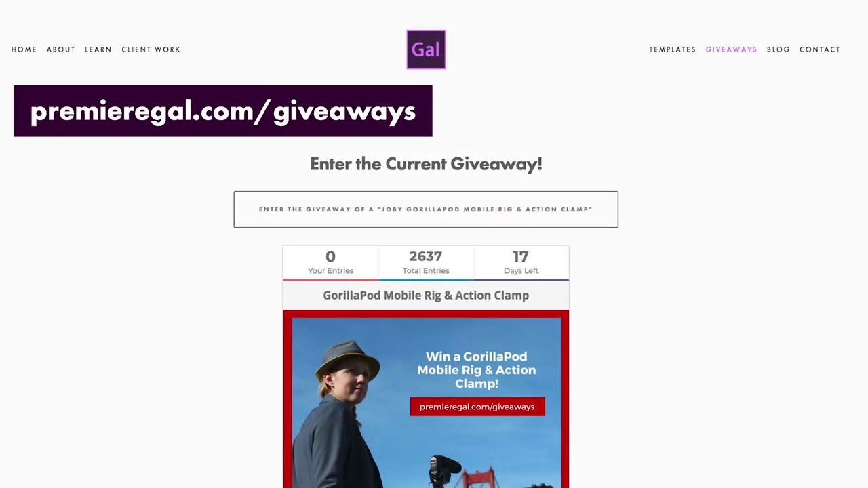
Step: Scroll through the SportsPack project bin holding only the Voiceover folder
scroll(426, 271, "down", 5)
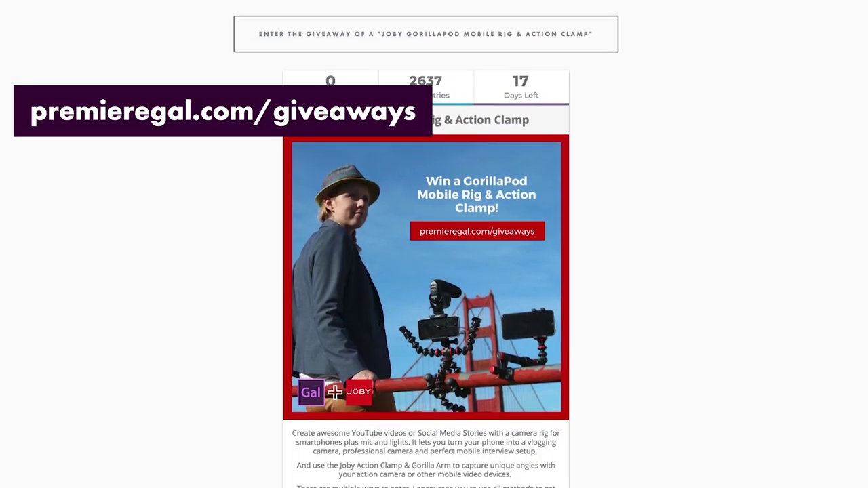
scroll(425, 272, "down", 2)
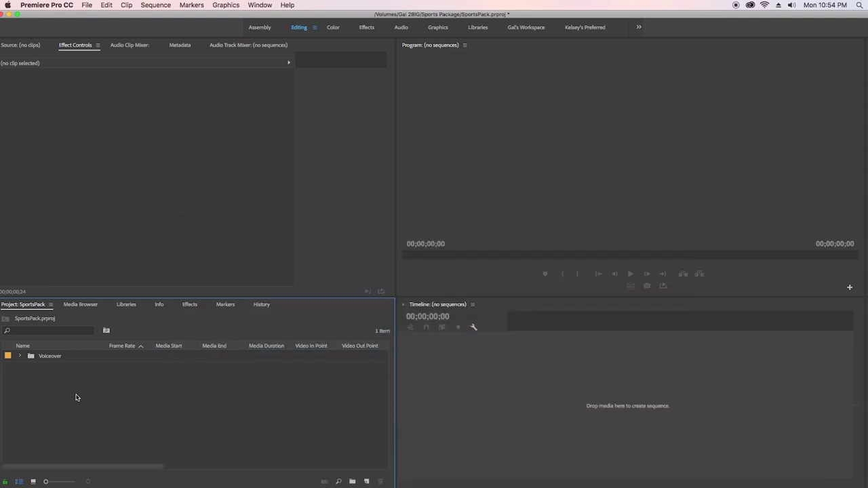
Step: Preview the Live, Score lower-third, UpNext and WinnersList .mogrt files in Gal sports mogrts
left_click(16, 476)
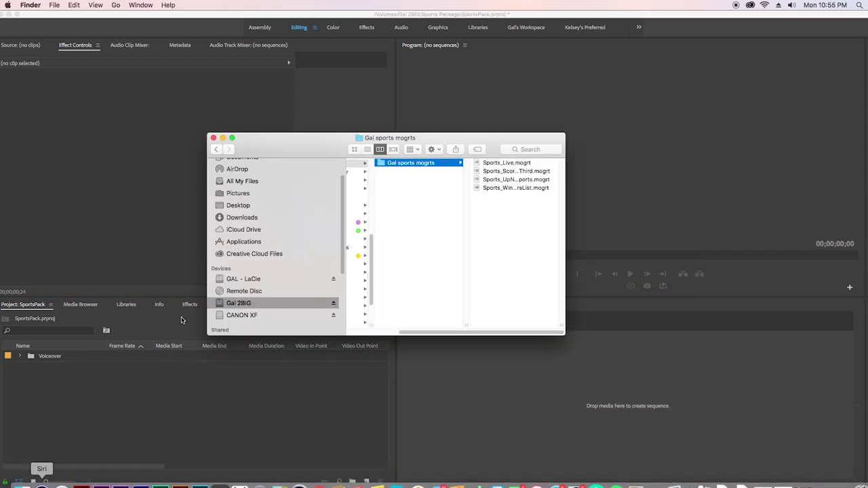
left_click(499, 165)
left_click(446, 174)
left_click(437, 181)
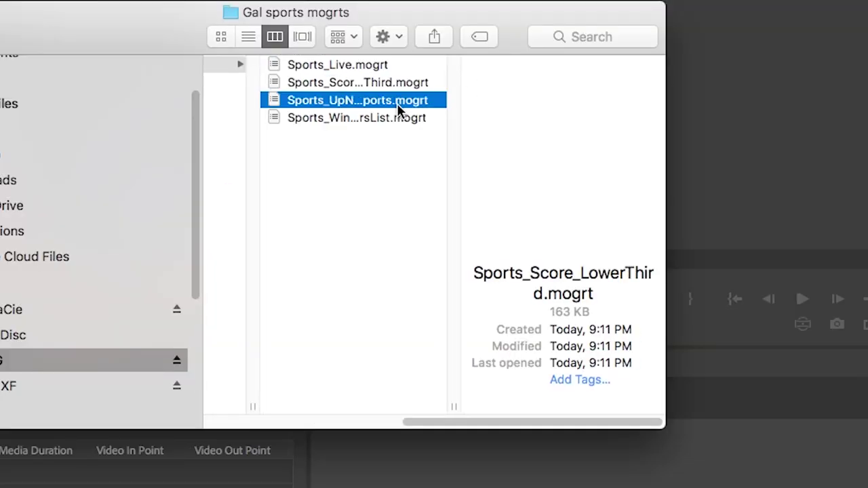
left_click(439, 188)
left_click_drag(454, 400, 540, 401)
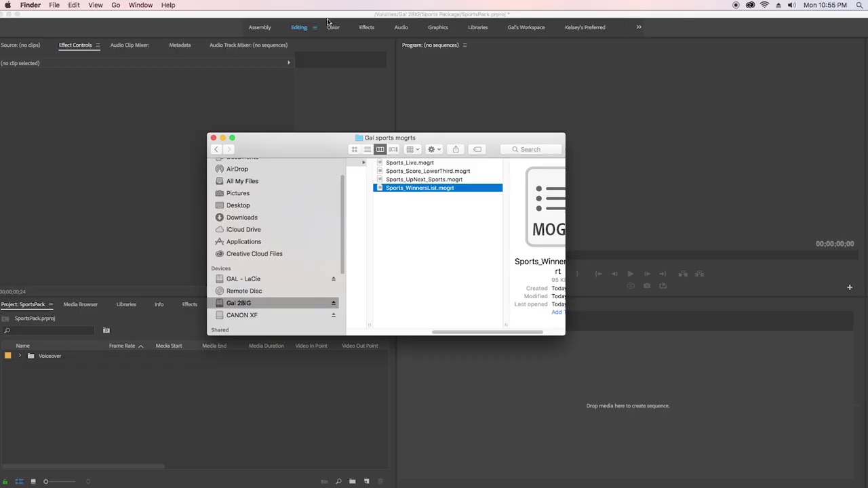
left_click(329, 22)
left_click(262, 6)
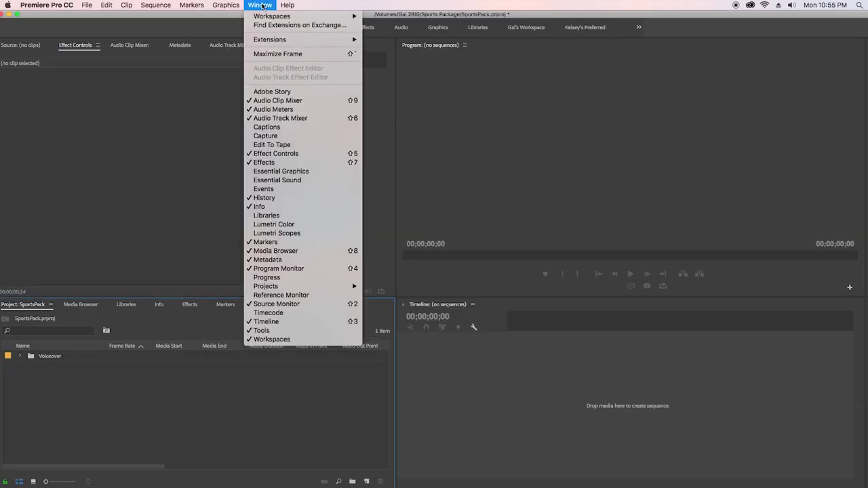
Step: Install the Sports_Live and Sports_WinnersList templates into Essential Graphics
left_click(327, 173)
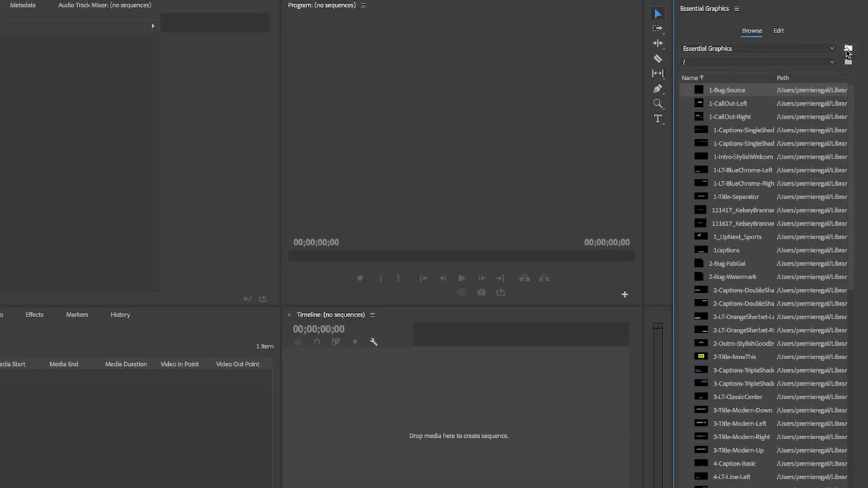
left_click(848, 49)
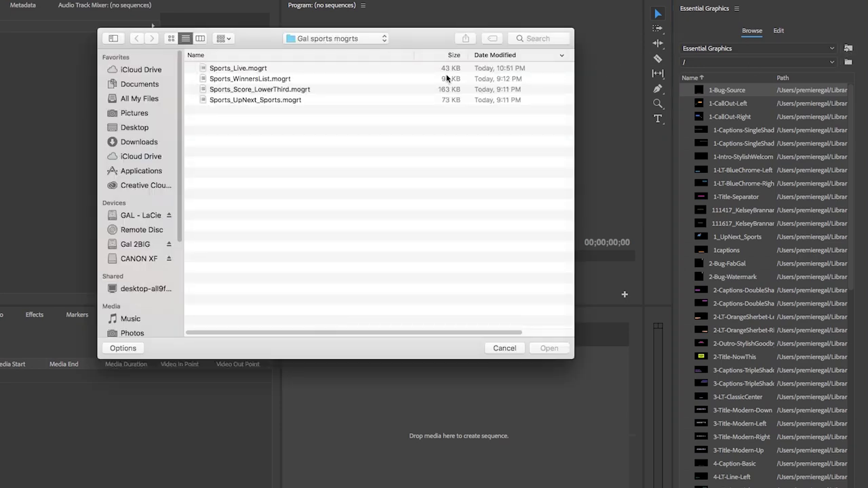
left_click(241, 71)
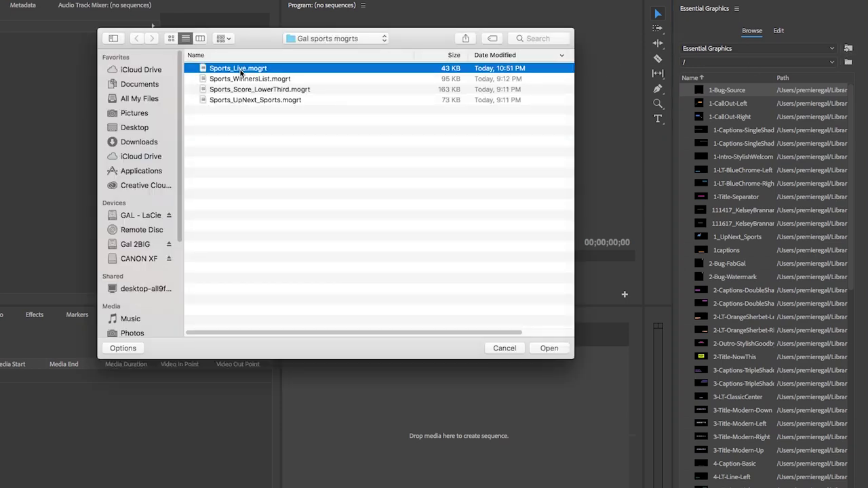
left_click(551, 350)
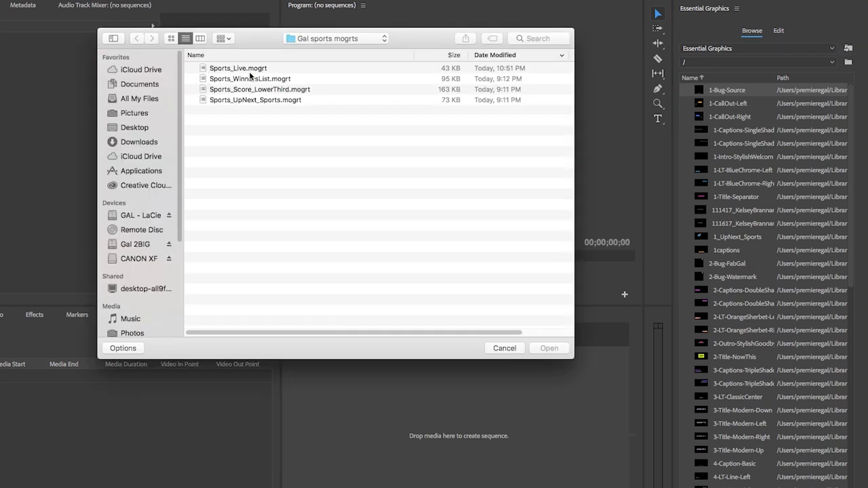
left_click(252, 79)
left_click(549, 348)
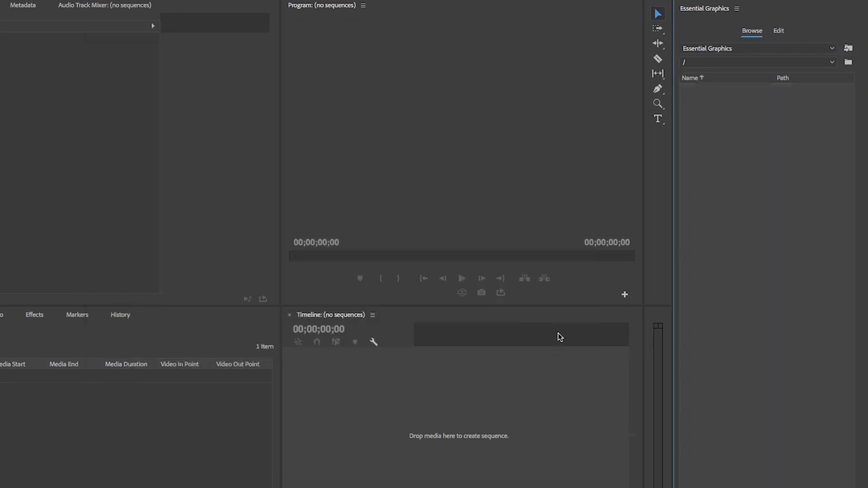
Step: Install the Sports_Score_LowerThird and Sports_UpNext_Sports templates as well
left_click(848, 50)
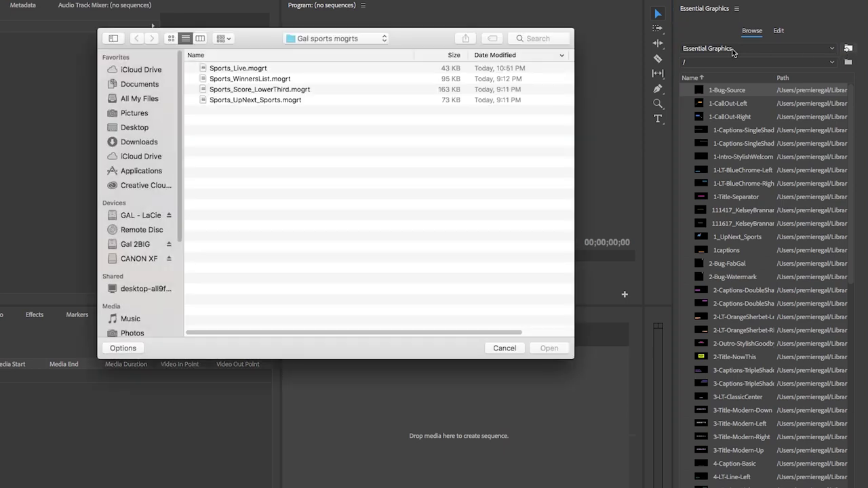
left_click(285, 91)
left_click(549, 348)
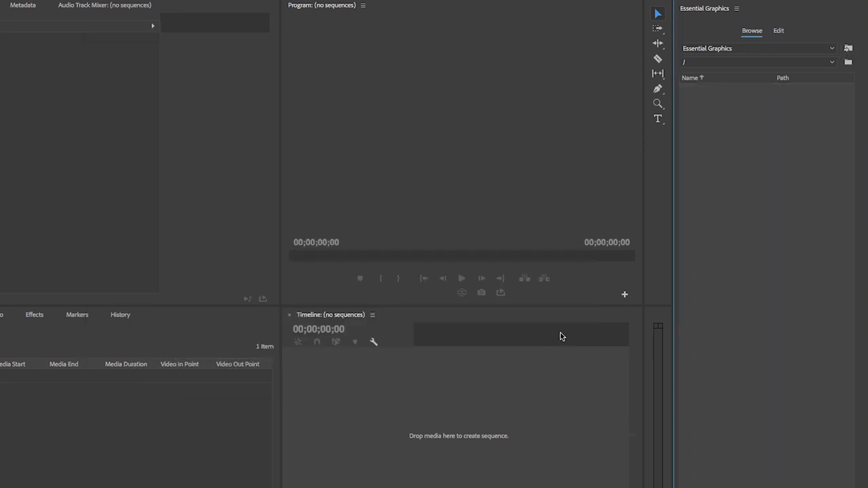
left_click(848, 50)
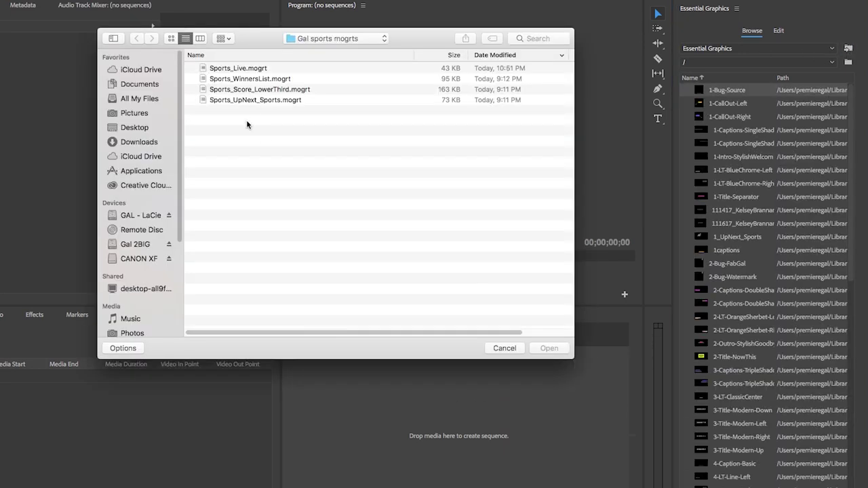
left_click(259, 100)
left_click(548, 349)
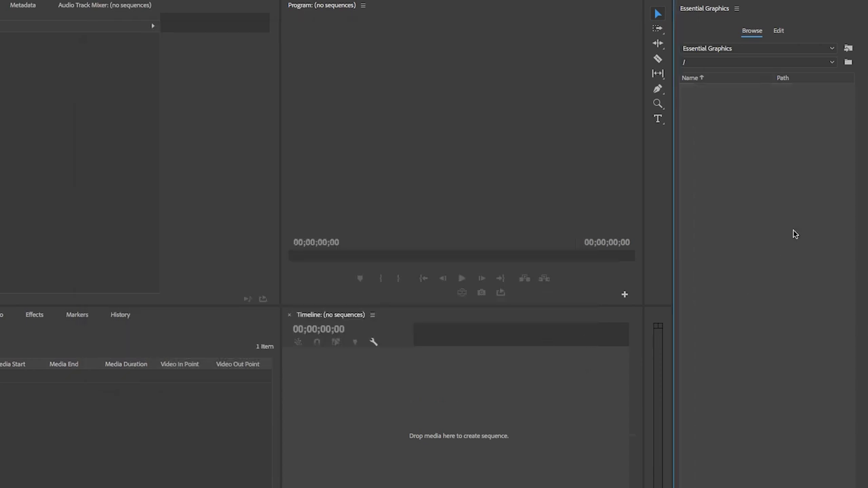
scroll(853, 255, "down", 15)
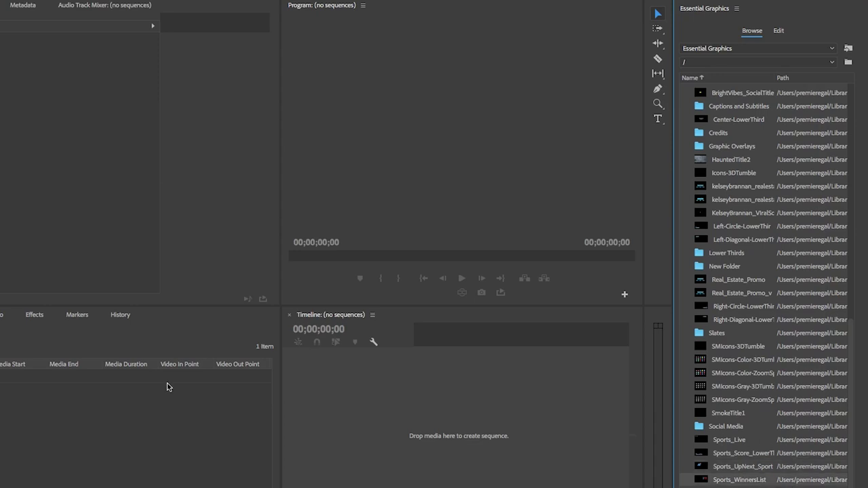
Step: Create a new sequence with the DSLR 1080p30 preset
left_click(126, 459)
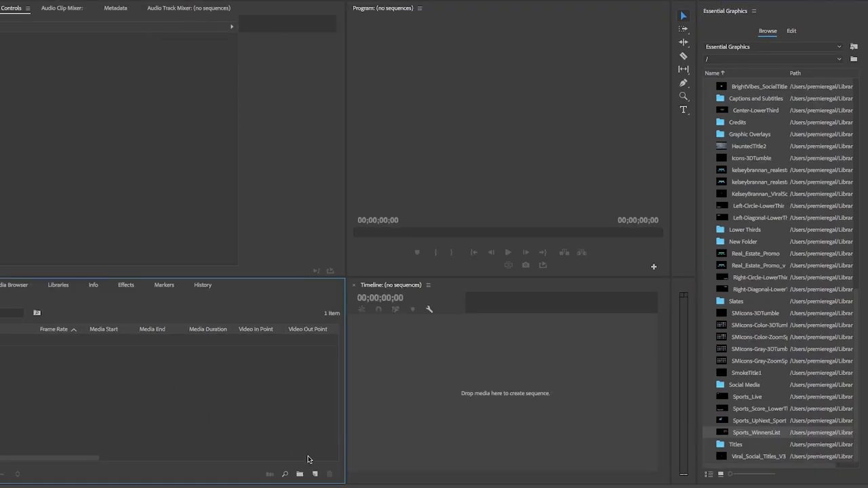
left_click(315, 474)
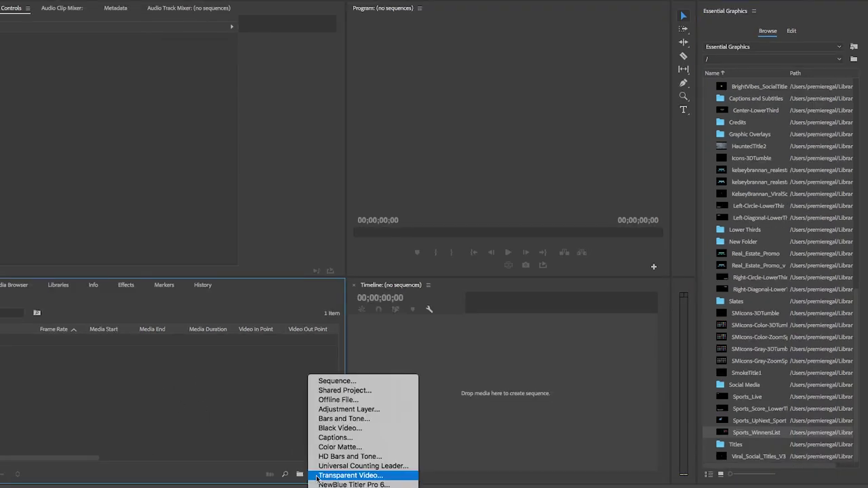
left_click(327, 381)
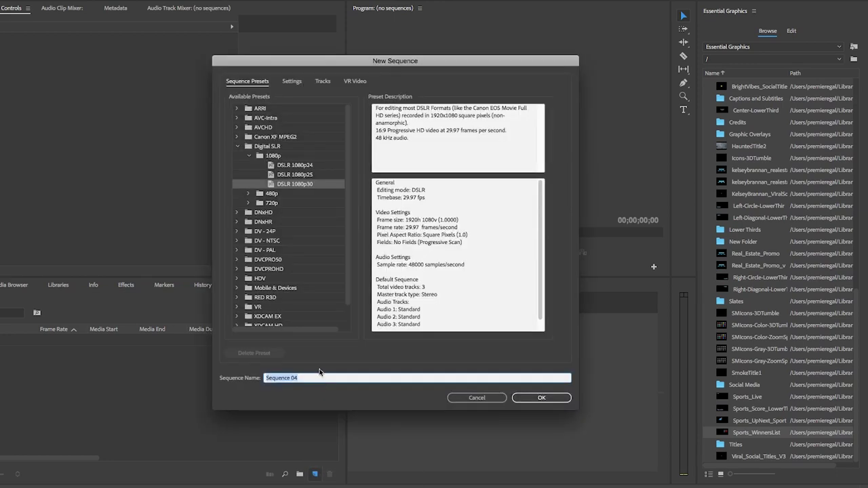
left_click(541, 398)
Step: Place the Sports_Live template on track V1 and scrub to preview the LIVE graphic
left_click_drag(305, 271, 235, 272)
left_click_drag(739, 402, 398, 385)
left_click_drag(451, 476, 396, 477)
left_click_drag(401, 312, 484, 379)
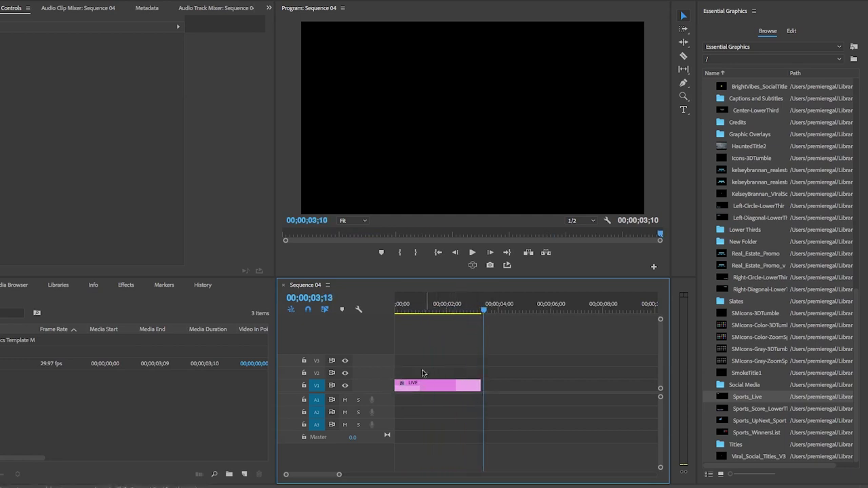
Step: Extend the LIVE clip to end at 04;28 and replay its intro animation
left_click_drag(485, 310, 431, 322)
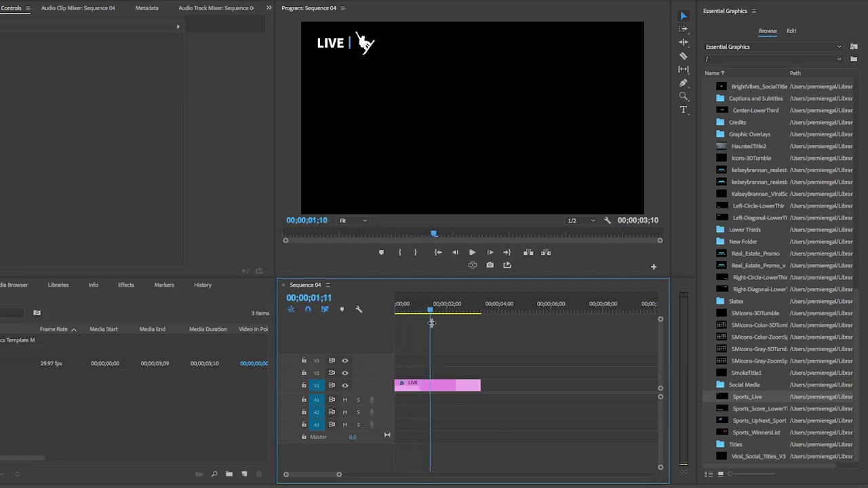
left_click_drag(480, 386, 522, 385)
left_click(423, 307)
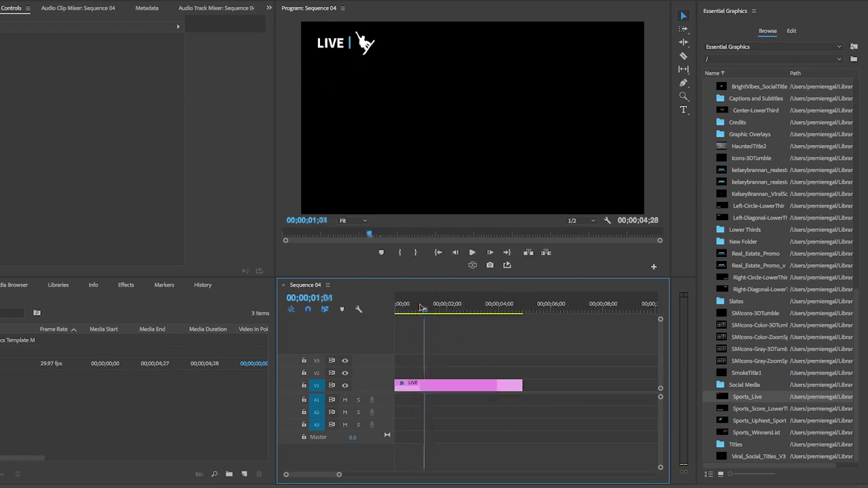
left_click_drag(420, 307, 525, 324)
Step: Trim the LIVE clip to end at 02;13, play it back, and select it for editing
left_click_drag(522, 386, 457, 386)
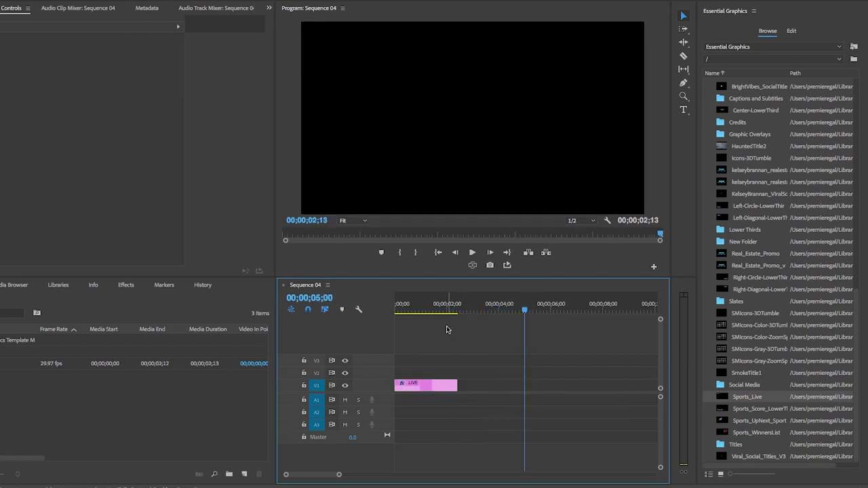
key("Home")
key("space")
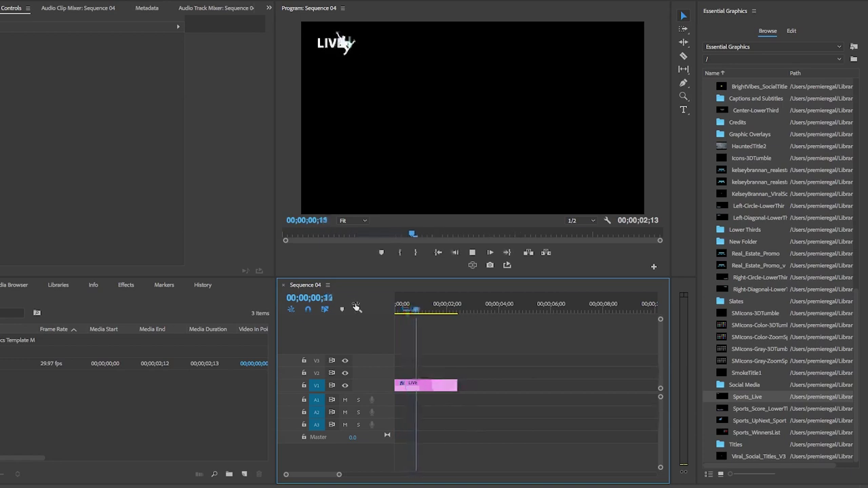
left_click_drag(457, 310, 423, 312)
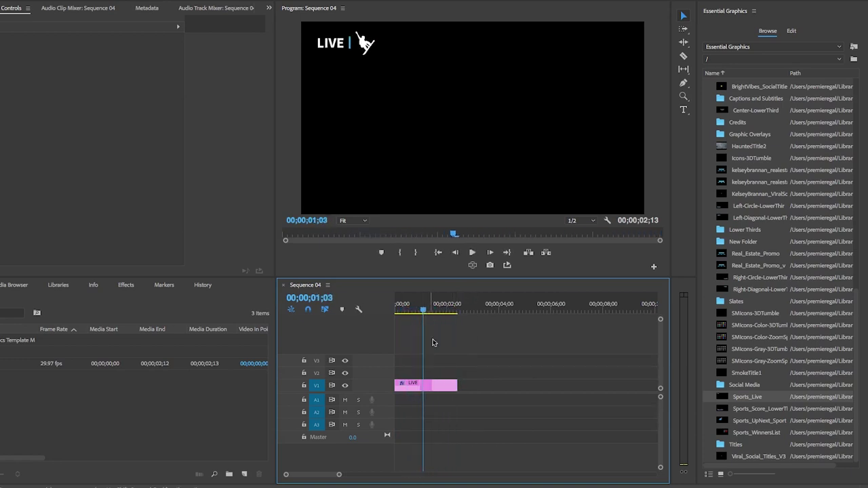
left_click_drag(395, 278, 396, 305)
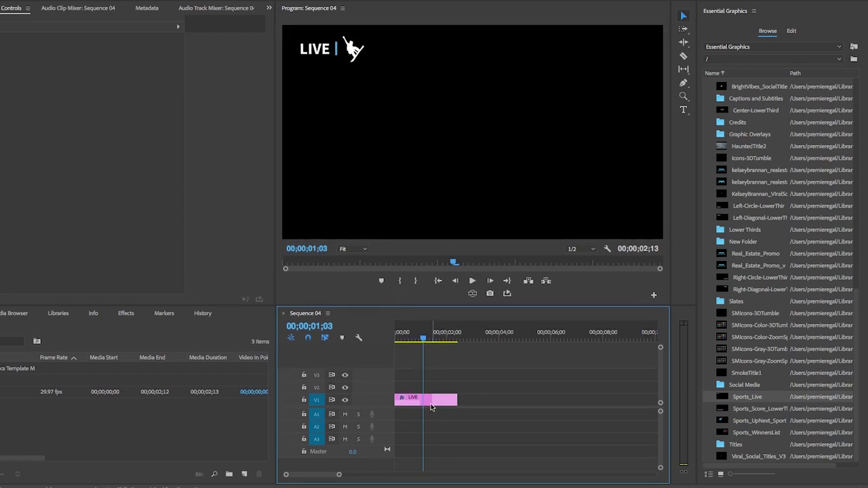
left_click(431, 401)
Step: Add 'at 5pm' to the LIVE title with baseline shift 20 and size 50
left_click(683, 109)
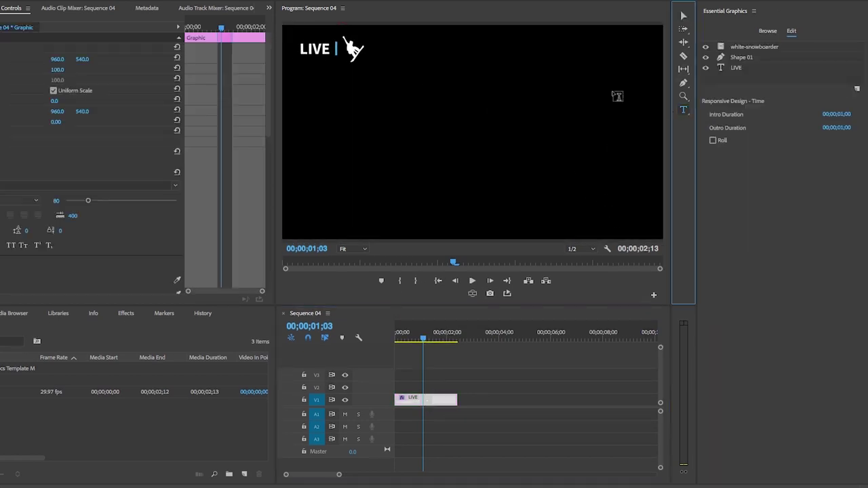
left_click(328, 49)
type("at 5pm")
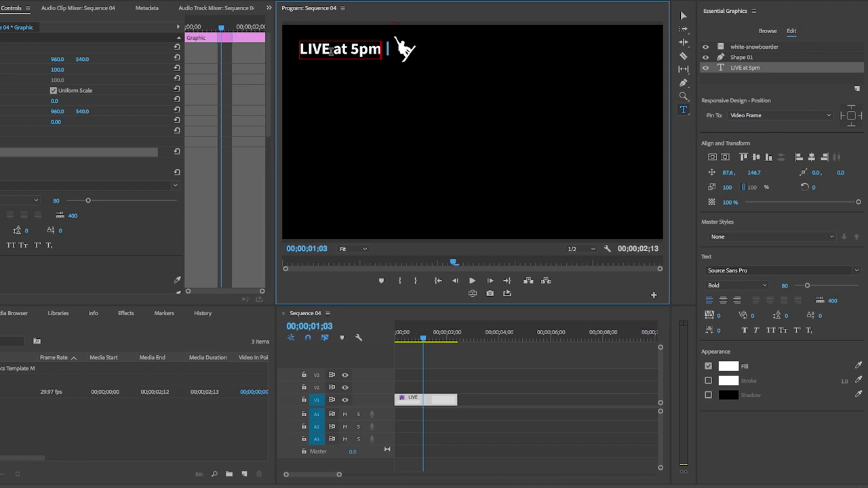
left_click_drag(333, 52, 379, 54)
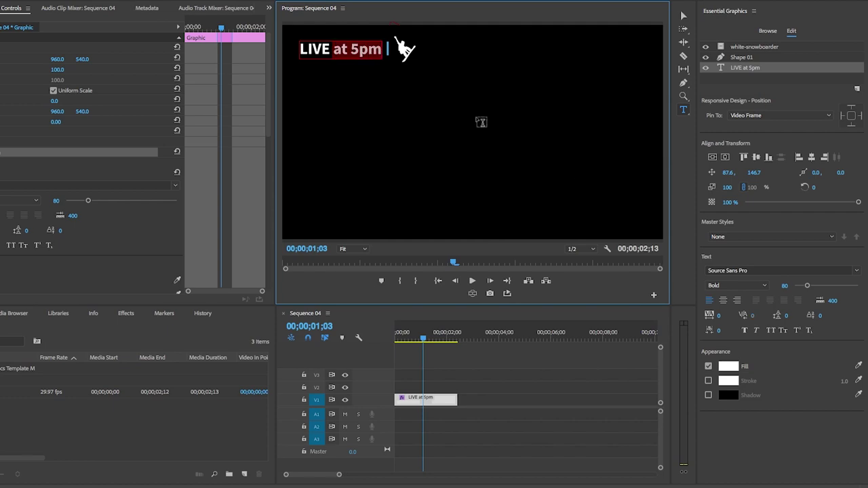
left_click_drag(820, 317, 833, 318)
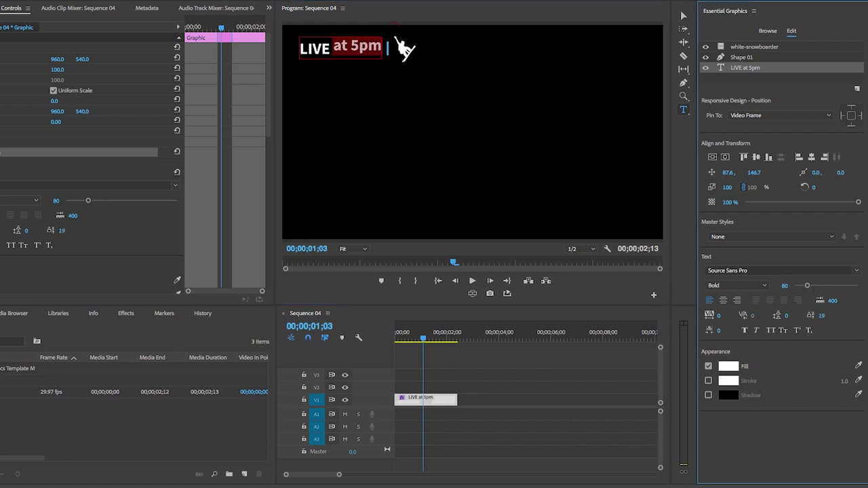
left_click_drag(812, 290, 801, 288)
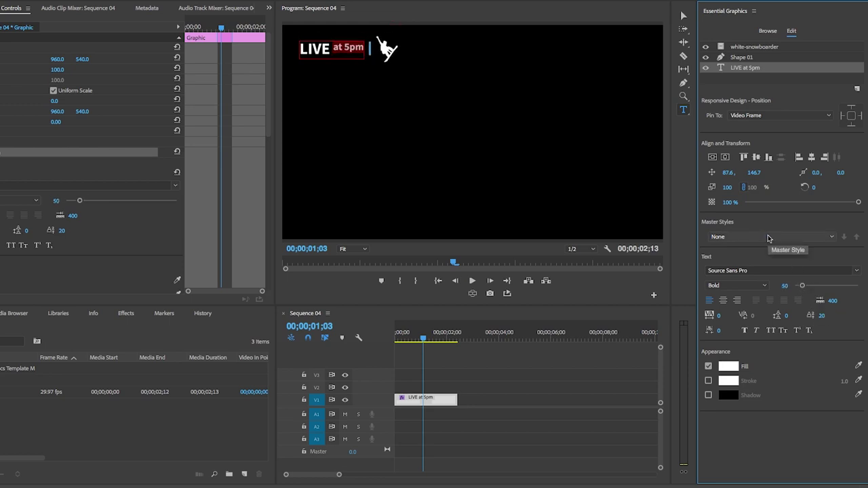
Step: Change the Shape 01 divider bar's stroke colour to red (E74C4C)
left_click(754, 58)
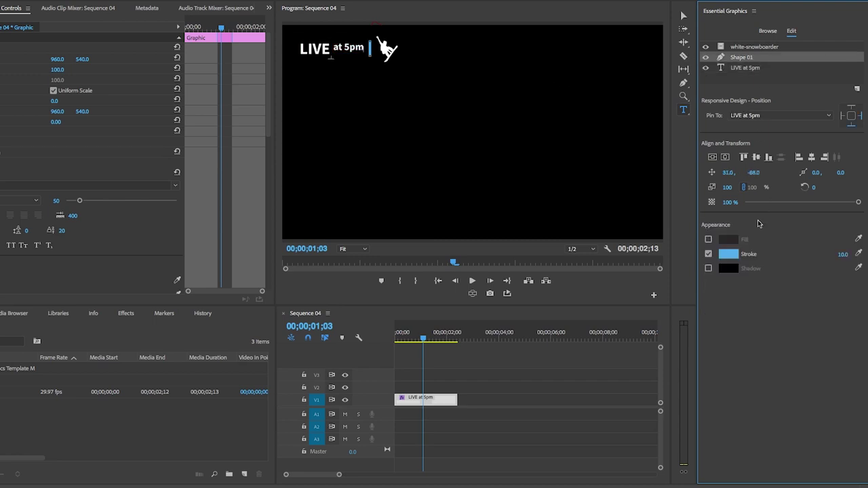
left_click(729, 254)
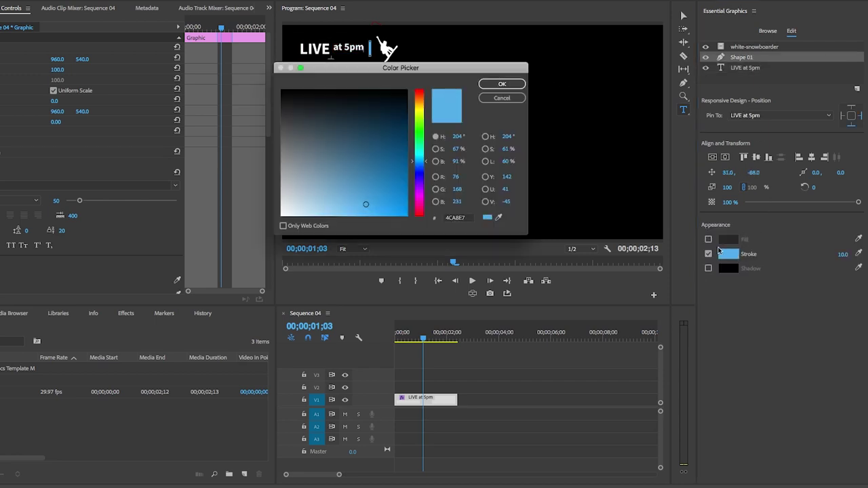
left_click(422, 97)
left_click(421, 217)
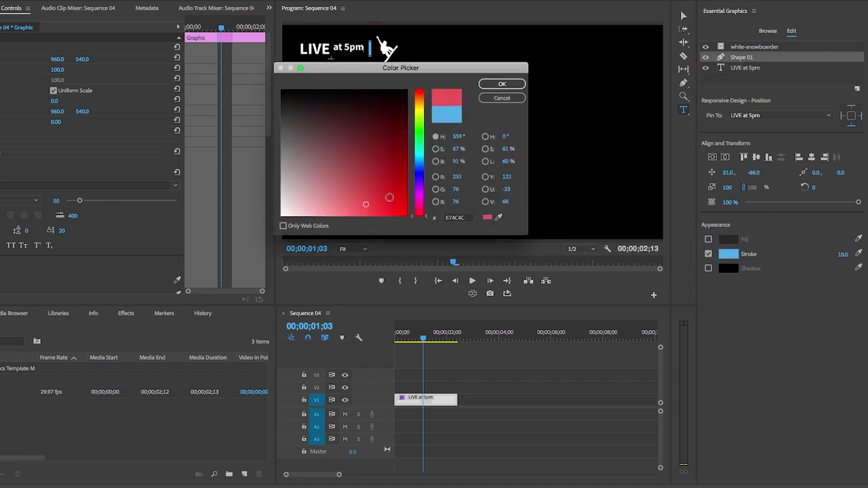
left_click(502, 84)
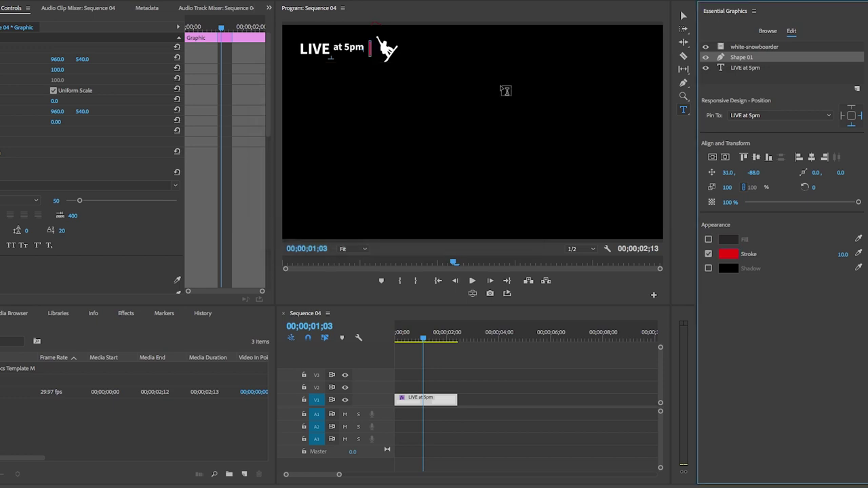
left_click(734, 46)
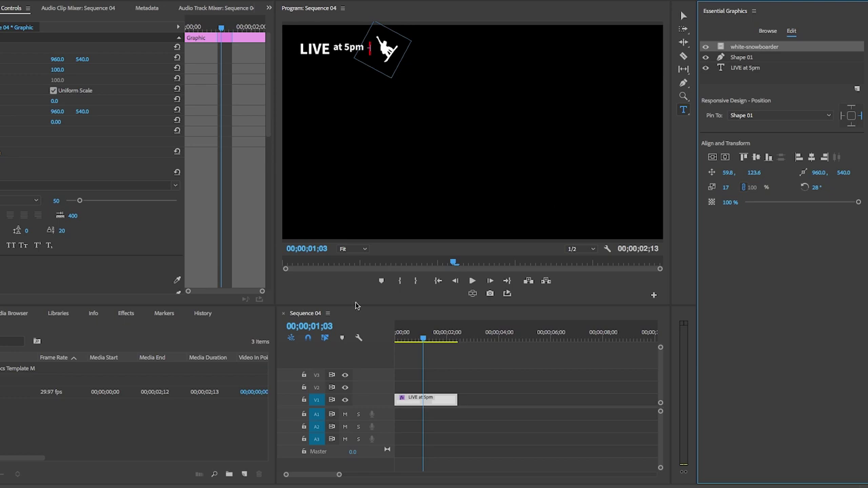
left_click(27, 368)
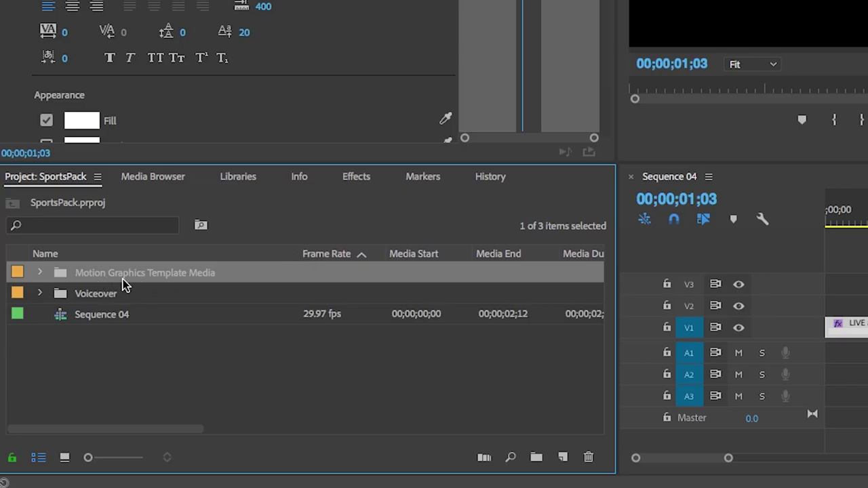
Step: Replace the white-snowboarder.png footage with skiing-white.png
left_click(39, 273)
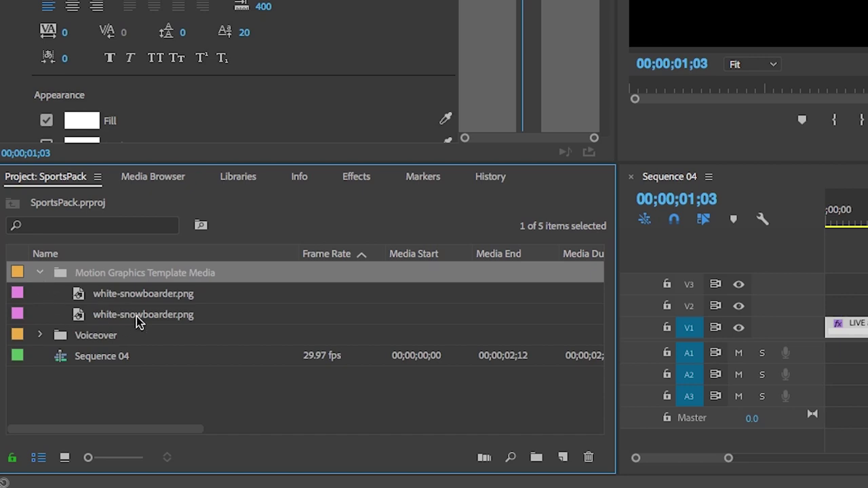
mouse_move(189, 304)
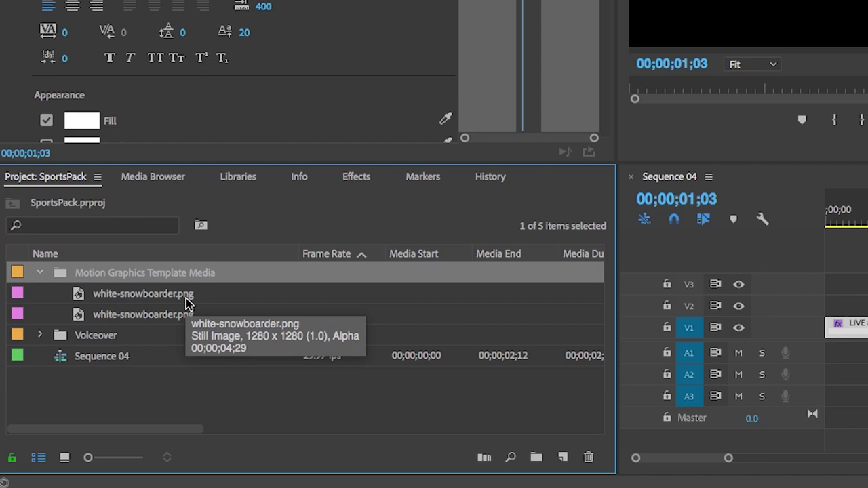
left_click(187, 299)
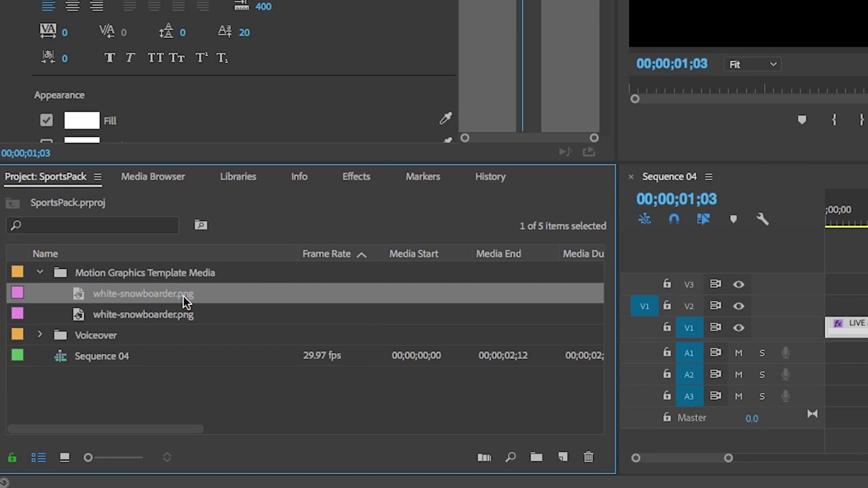
right_click(187, 298)
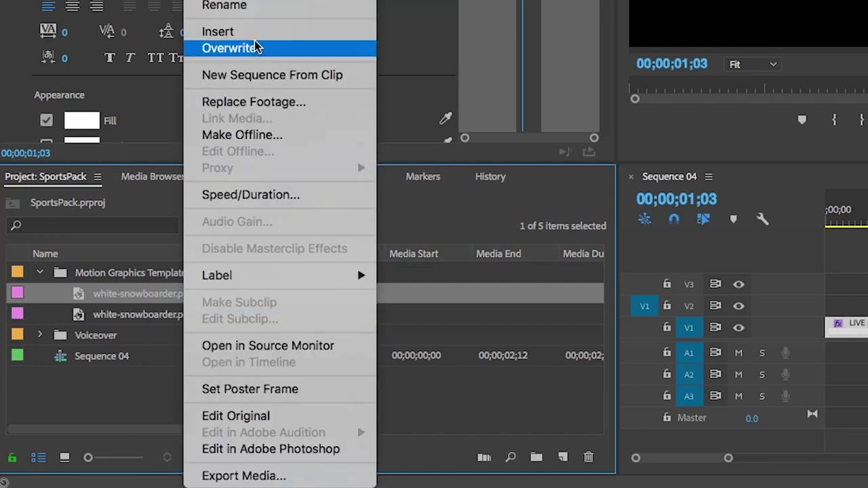
left_click(328, 109)
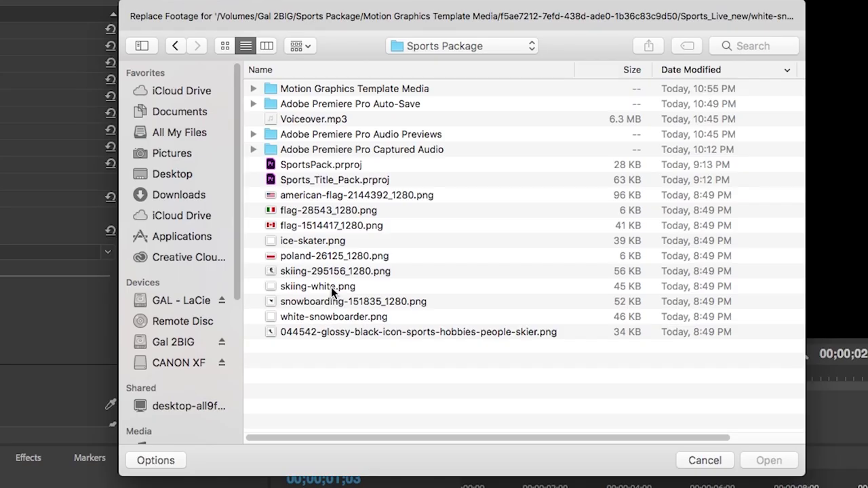
left_click(331, 287)
left_click(768, 461)
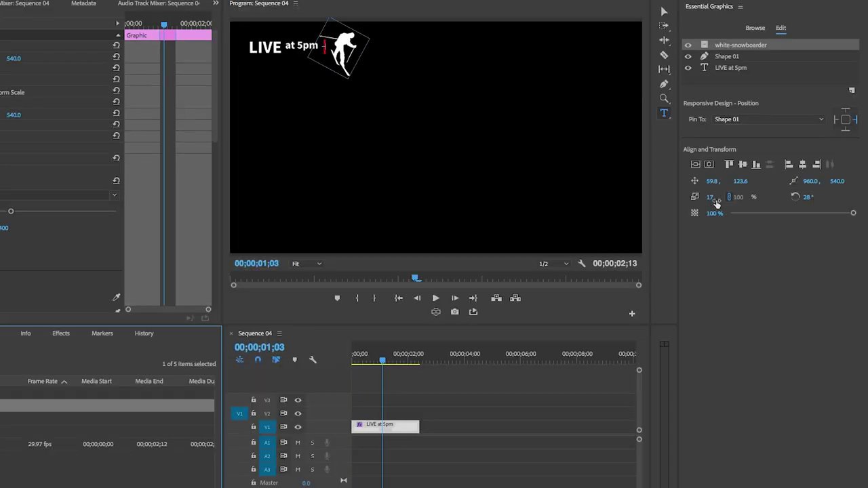
Step: Scale the skier icon down to 4, then adjust it to 9
type("4")
key("Return")
left_click_drag(708, 197, 724, 196)
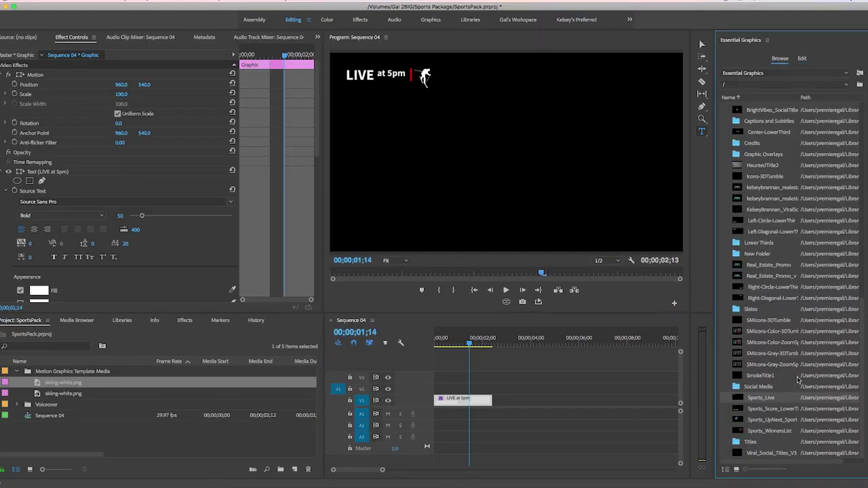
Step: Add Sports_WinnersList after the LIVE clip on V1 and move it to position 421, 620
left_click_drag(773, 430, 502, 400)
left_click_drag(513, 341, 551, 346)
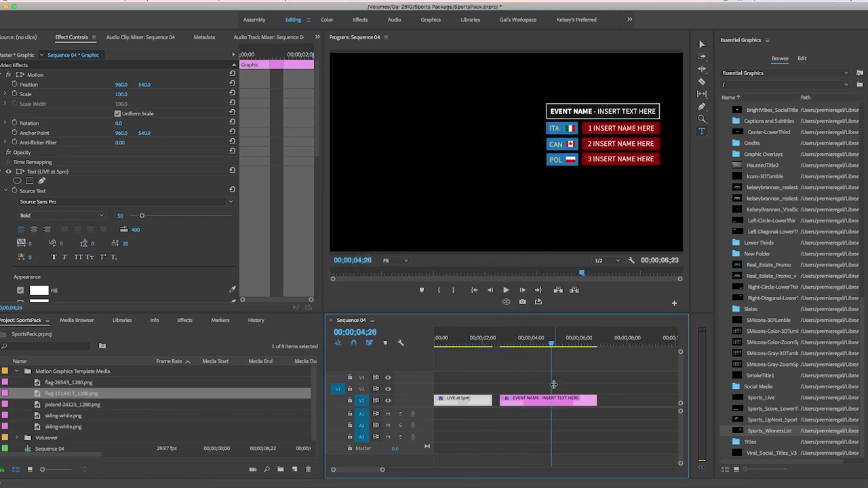
left_click(553, 400)
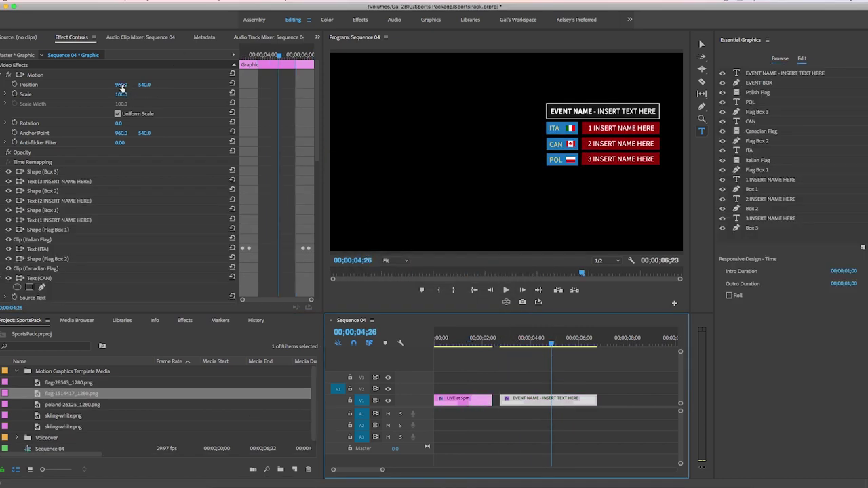
mouse_move(121, 85)
left_mouse_down()
mouse_move(31, 85)
mouse_move(156, 84)
mouse_move(133, 84)
left_mouse_up()
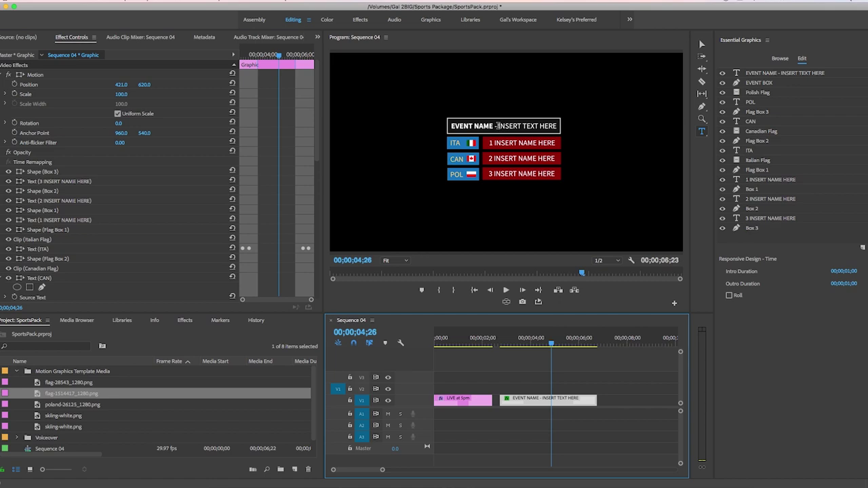
Step: Set the heading to 'Olympics 2018 - South Korea' and the first name to 'ITALIAN NAME'
left_click(505, 126)
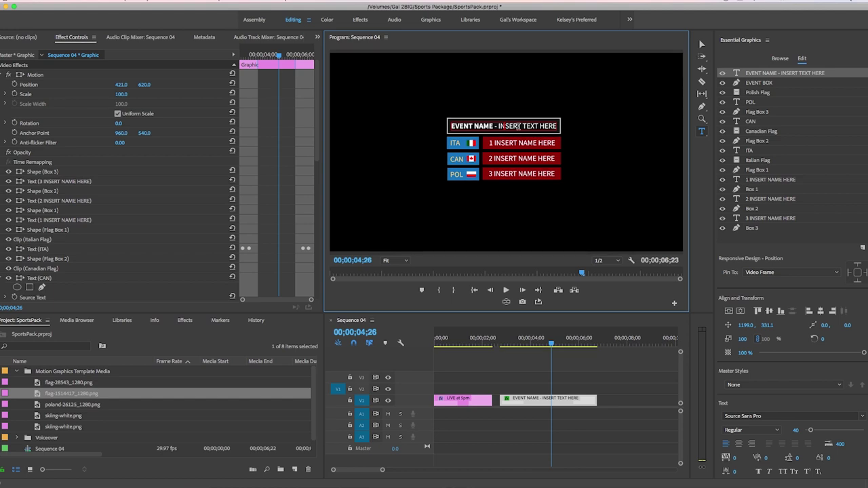
key("super+a")
type("Olym")
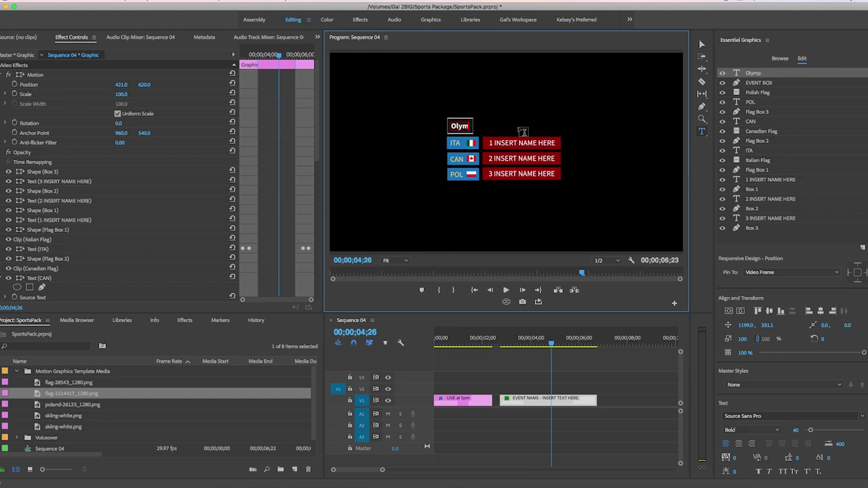
type("pics 2018 -")
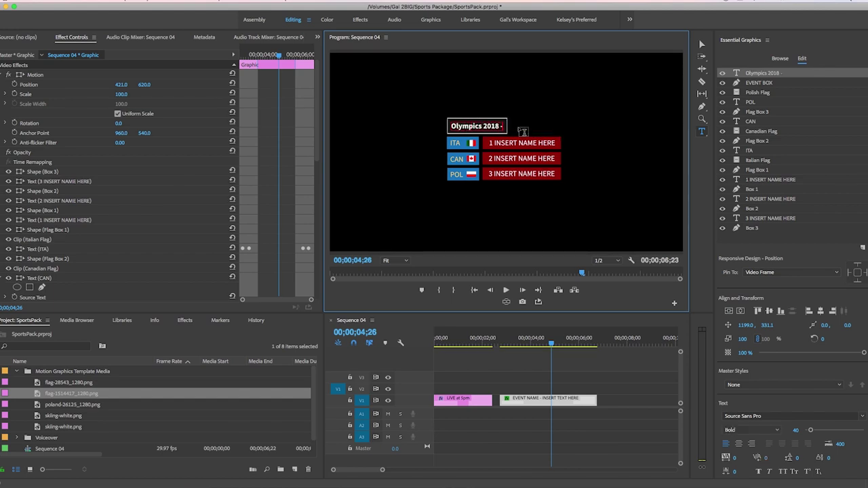
type(" South Kor")
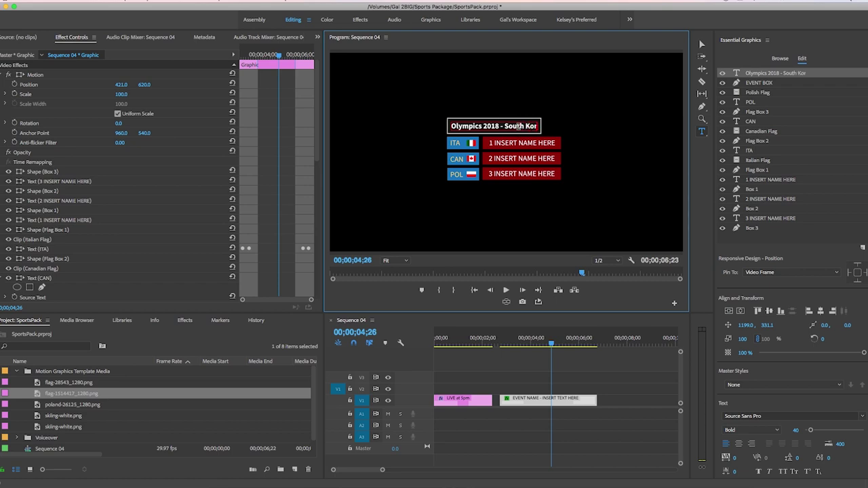
type("ea")
left_click(518, 143)
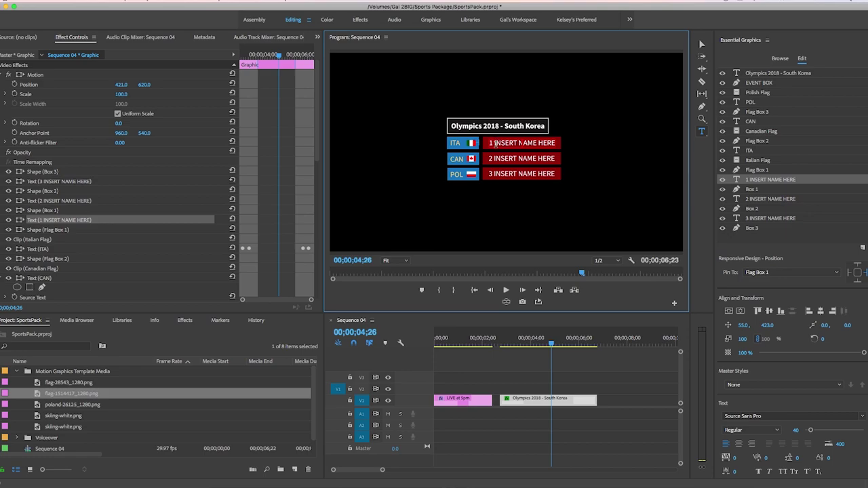
type("ITALIAN NAME")
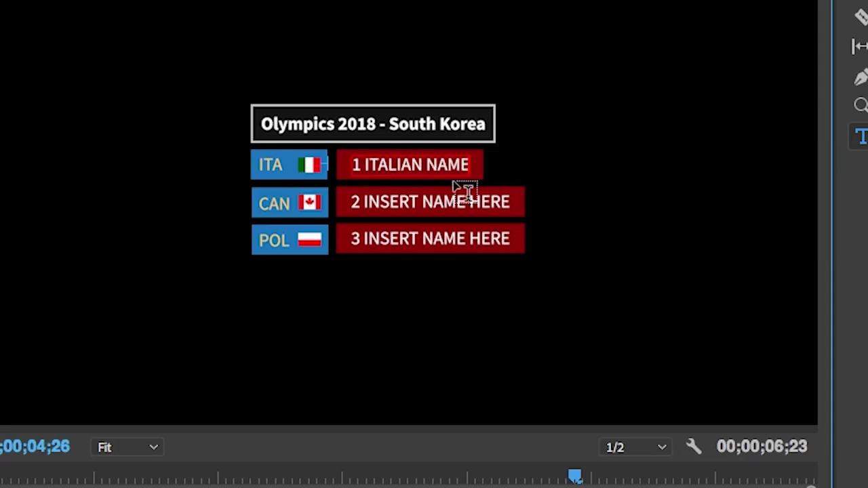
Step: Replace the second and third placeholders with 'CANADIAN NAME' and 'POLISH NAME'
left_click(379, 195)
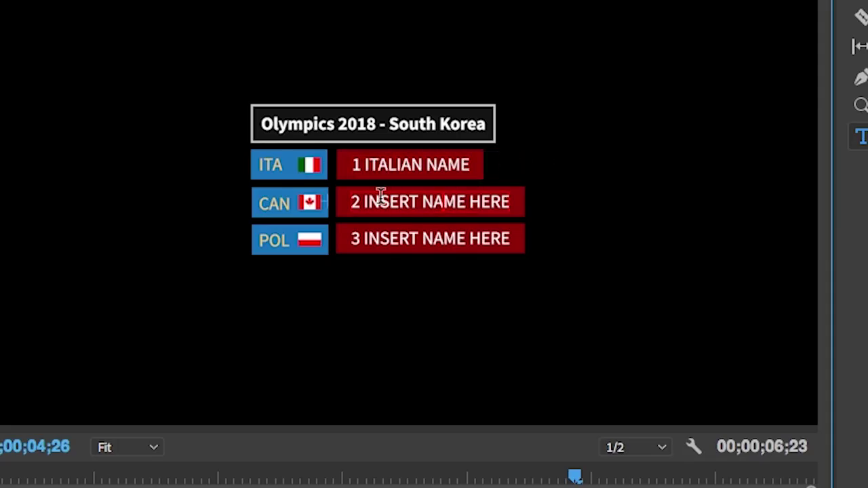
left_click_drag(365, 201, 519, 209)
type("CANADIA")
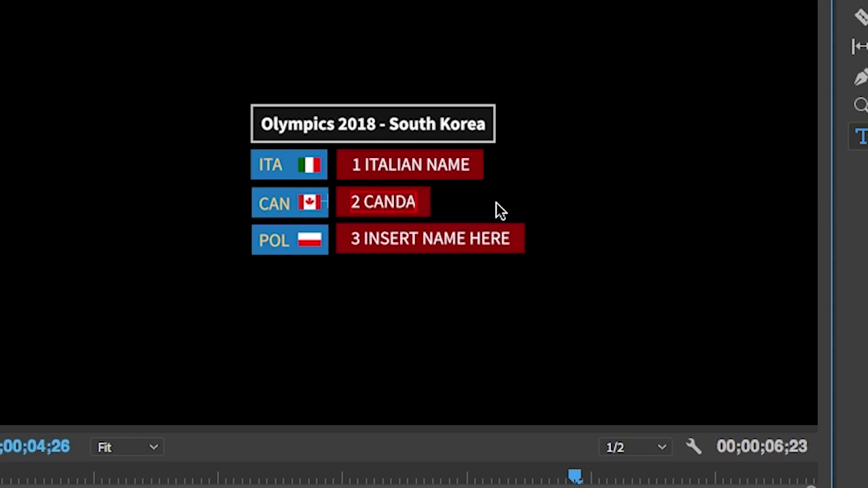
key("BackSpace")
key("BackSpace")
type("ADIAN")
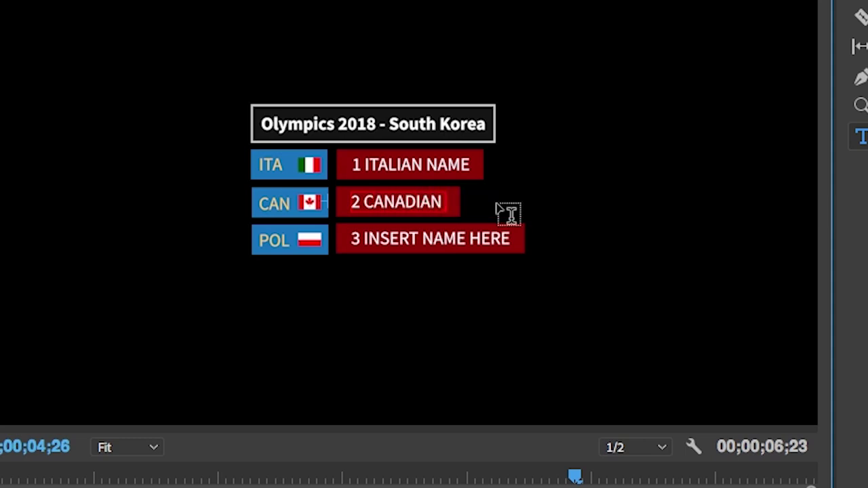
type(" NAME")
left_click(374, 232)
left_click_drag(365, 238, 513, 245)
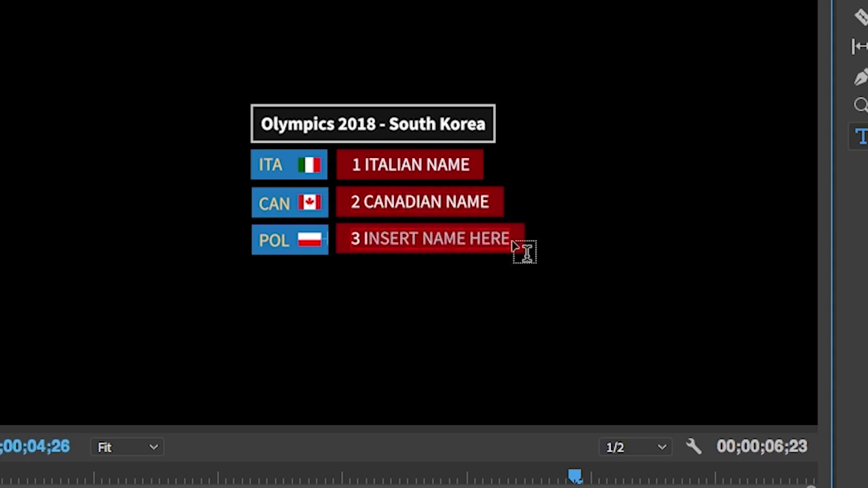
key("BackSpace")
type("POLISH NAME")
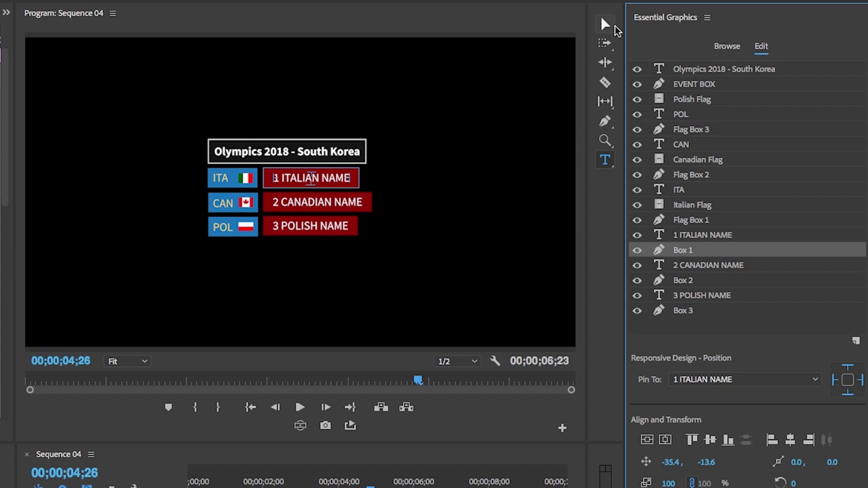
Step: Select the red name boxes and zoom the Program monitor to 150% to check their edges
left_click(606, 24)
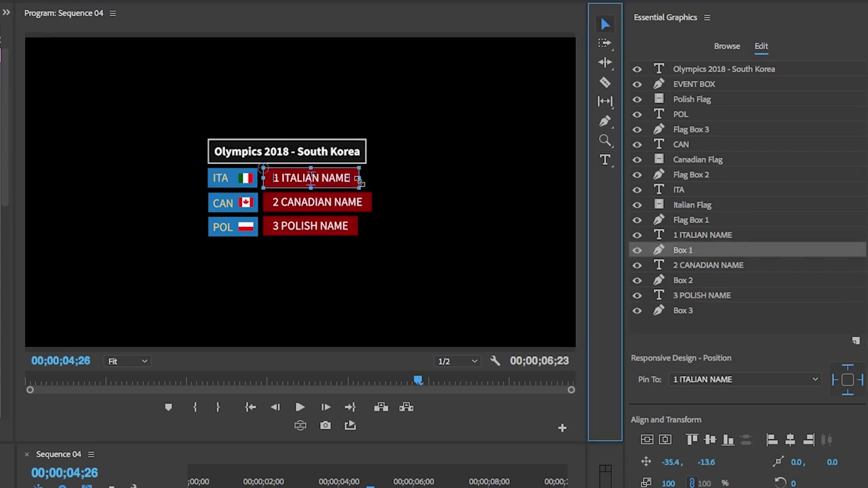
left_click(369, 178)
left_click(697, 312)
left_click(372, 226)
left_click(127, 361)
left_click(130, 463)
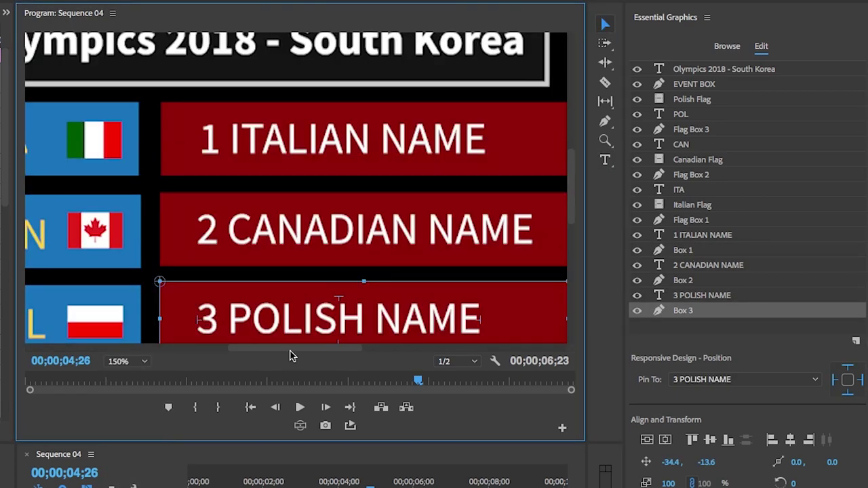
left_click_drag(291, 351, 335, 351)
Step: Widen the ITALIAN and POLISH boxes to match the CANADIAN box, then zoom back to Fit
left_click(377, 223)
left_click_drag(570, 215, 570, 240)
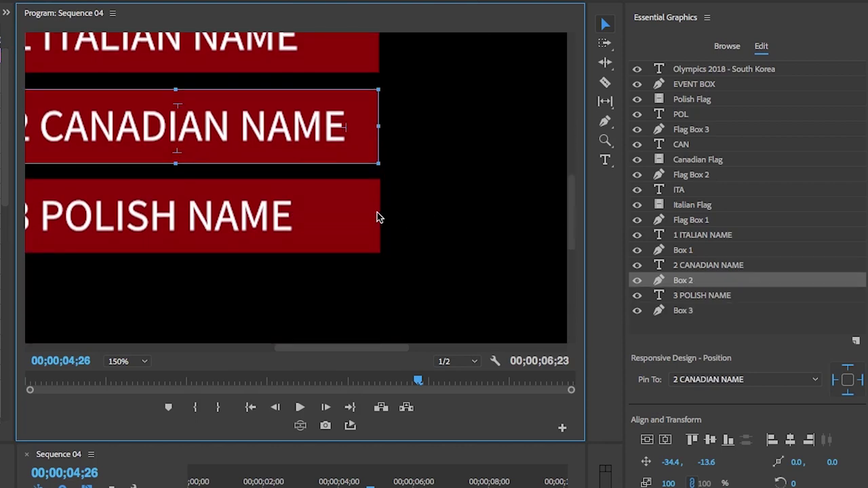
left_click(380, 214)
left_click(127, 362)
left_click(128, 378)
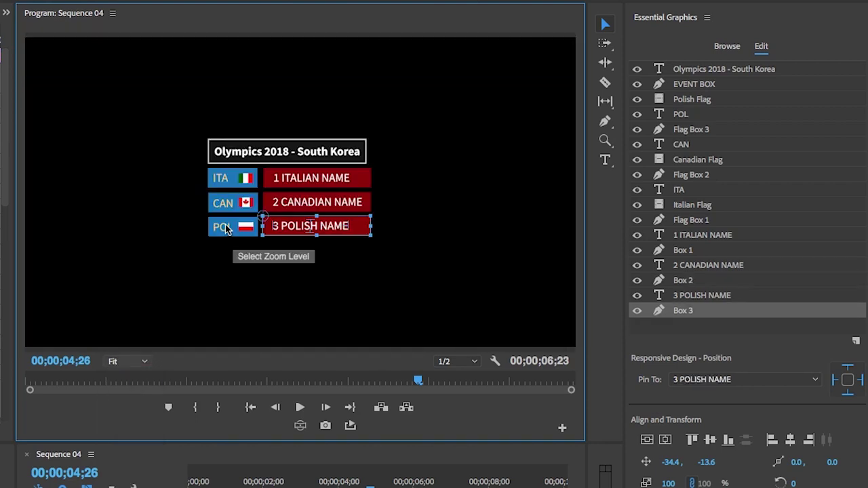
left_click(224, 229)
Step: Change the POL country code to USA and replace the Poland flag image with the American flag
double_click(224, 228)
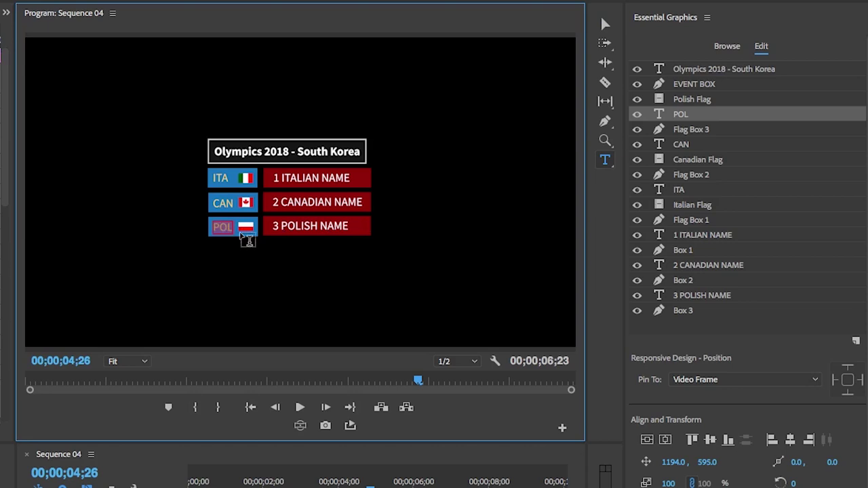
type("USA")
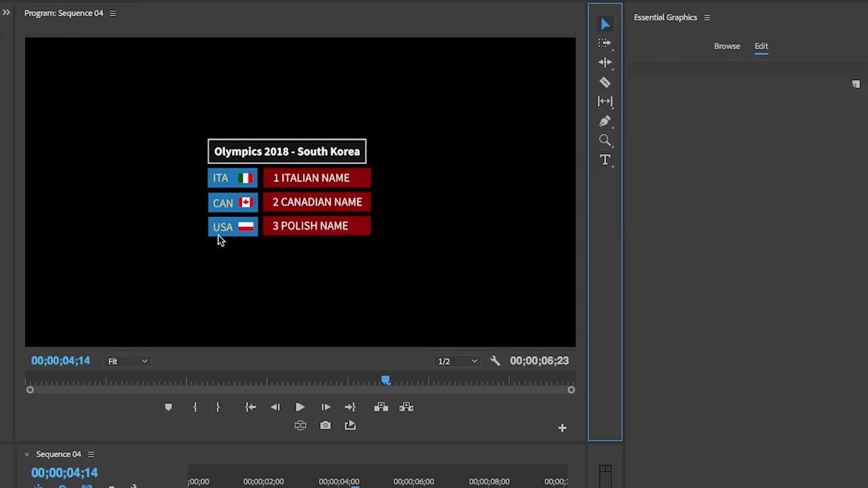
left_click(248, 228)
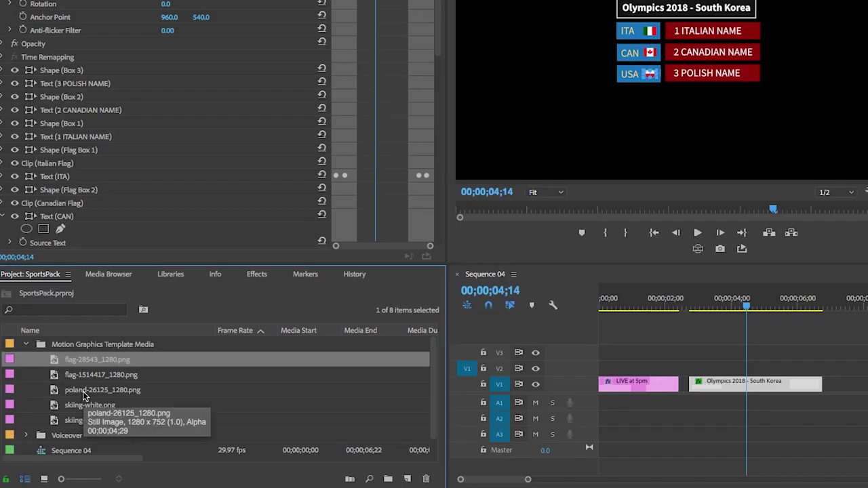
double_click(83, 396)
right_click(68, 395)
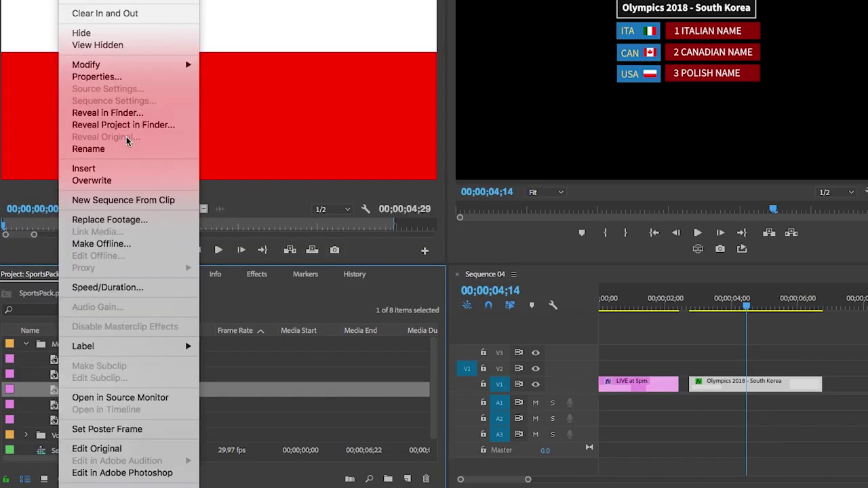
left_click(137, 220)
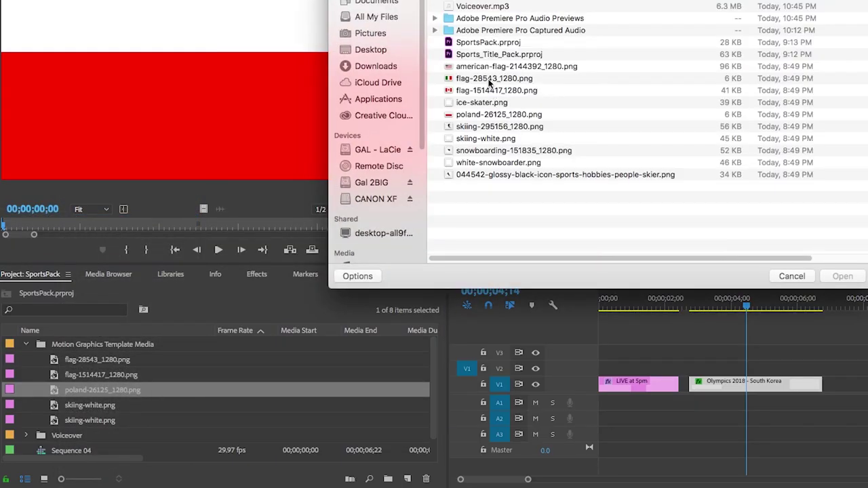
left_click(488, 66)
left_click(842, 276)
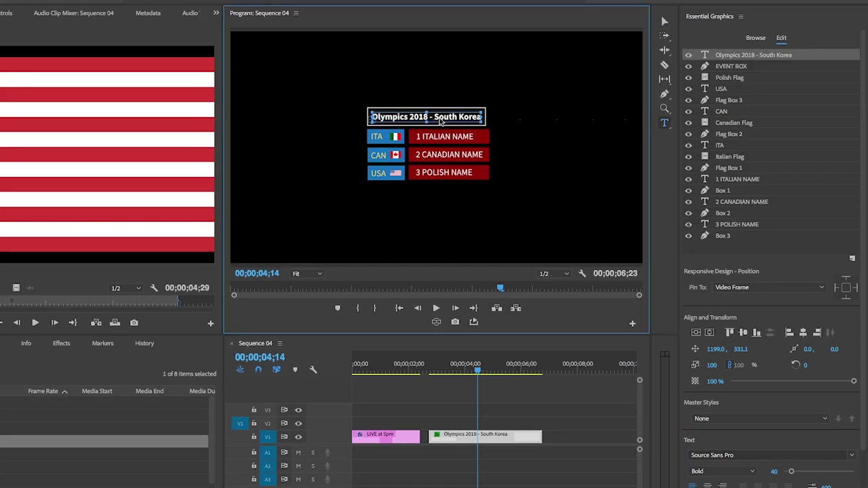
Step: Set the Olympics 2018 - South Korea title fill to yellow and zoom out the timeline
scroll(853, 343, "down", 3)
left_click(713, 467)
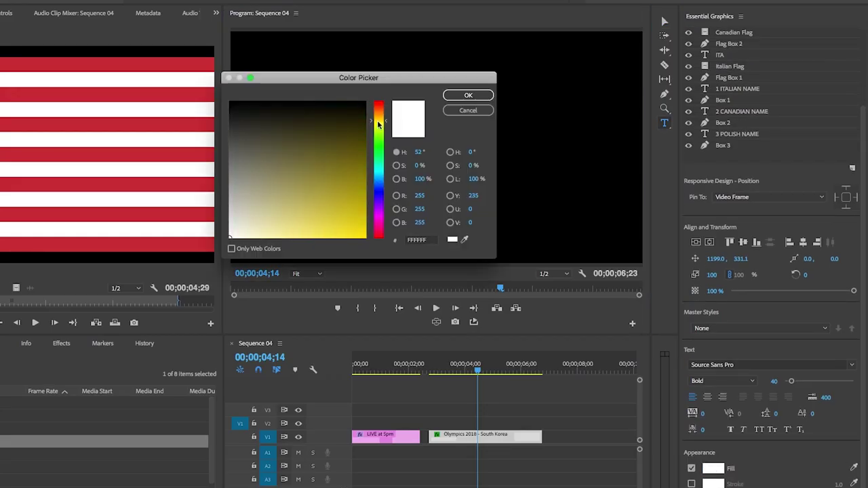
left_click_drag(349, 203, 354, 219)
left_click(468, 95)
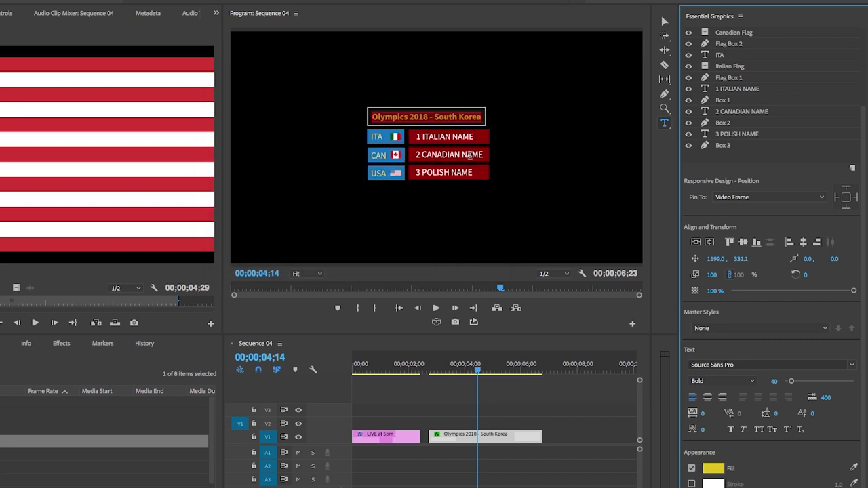
left_click(503, 397)
left_click(550, 369)
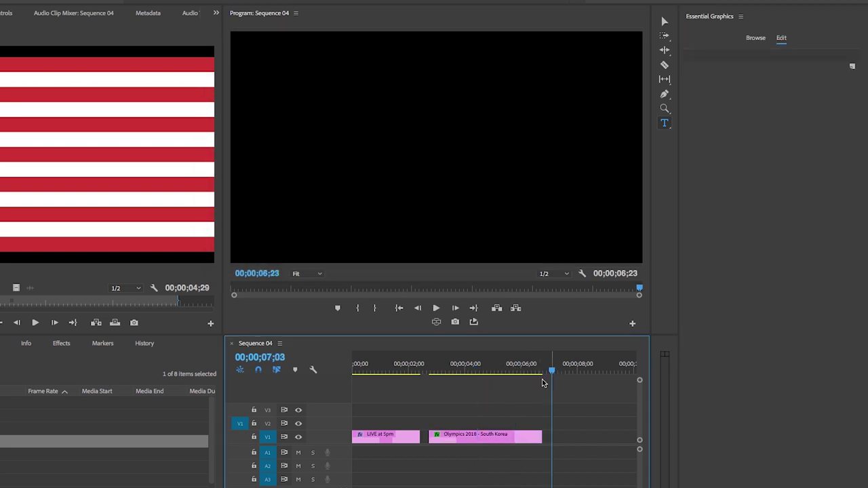
key("minus")
key("minus")
Step: Add the Sports_UpNext template to V1 right after the winners list
left_click(755, 38)
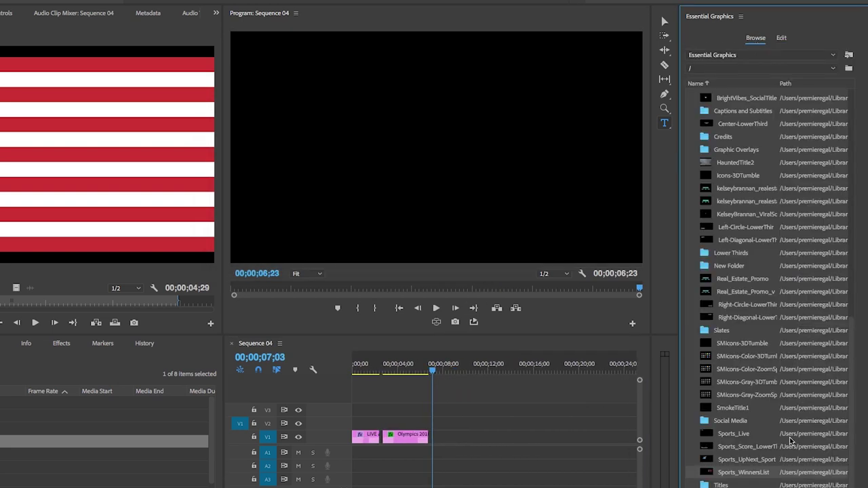
left_click_drag(738, 460, 437, 437)
left_click(436, 367)
left_click_drag(437, 367, 449, 367)
Step: Change the banner text from NEXT to UP NEXT and select the red banner rectangle
left_click(411, 72)
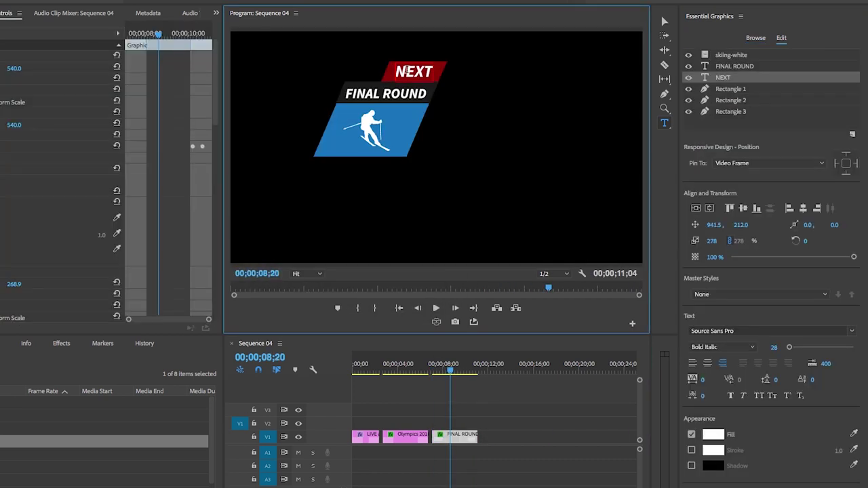
double_click(410, 72)
type("UP NEXT")
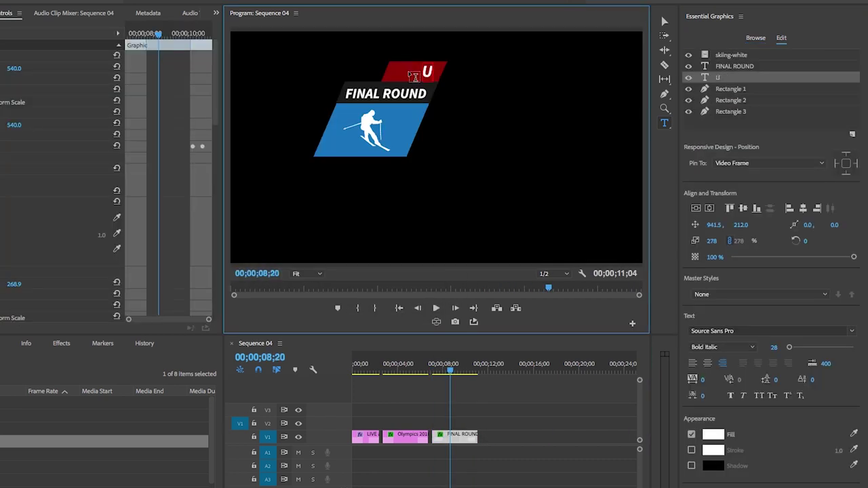
left_click(730, 76)
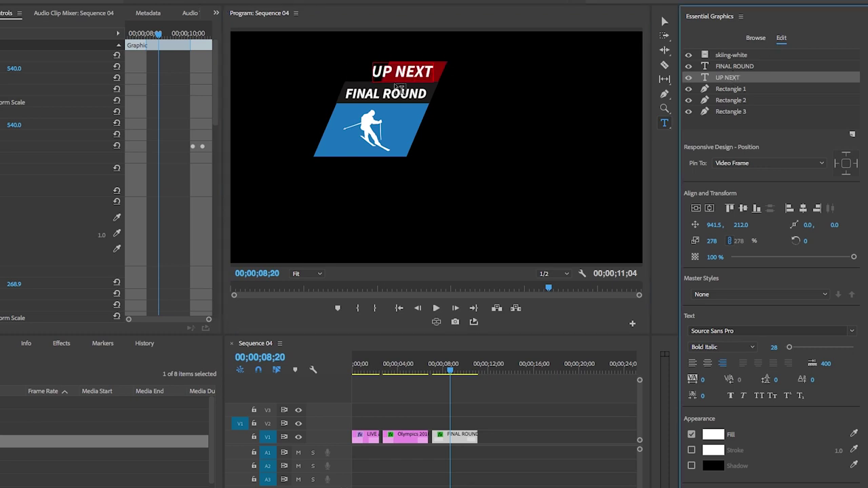
left_click(746, 92)
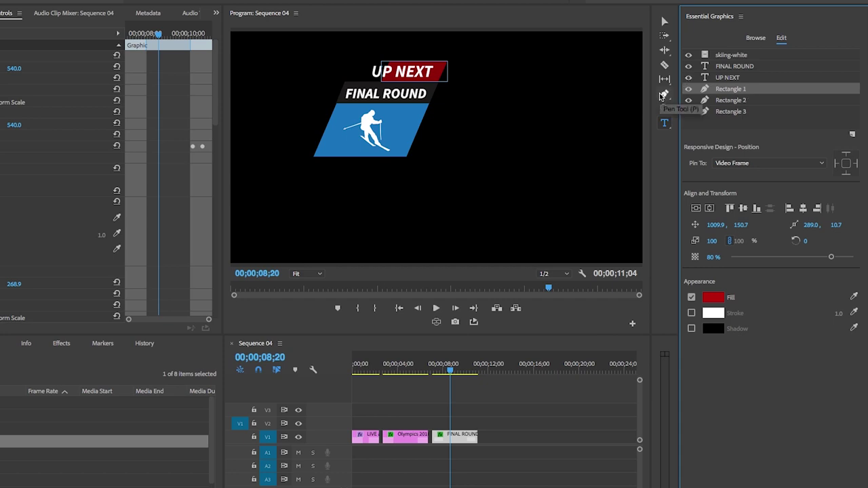
Step: At 100% monitor zoom, pull the red banner's left corner anchors leftward to widen it
left_click(302, 274)
left_click(310, 340)
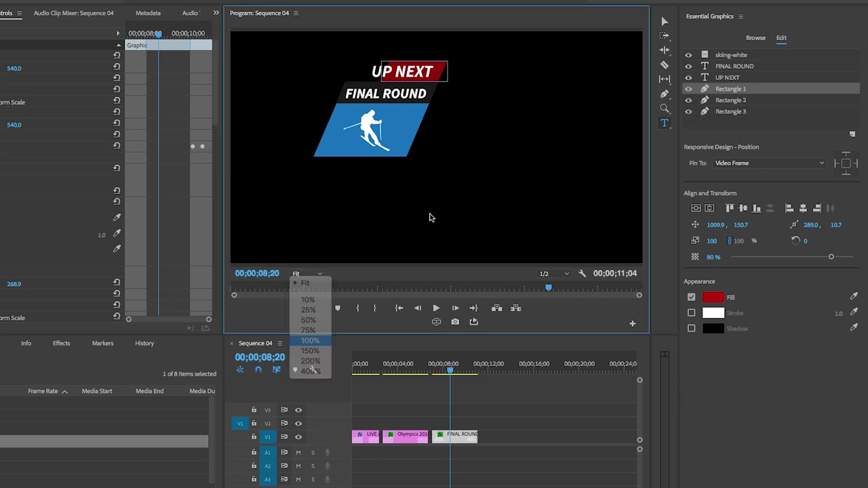
left_click_drag(638, 143, 638, 68)
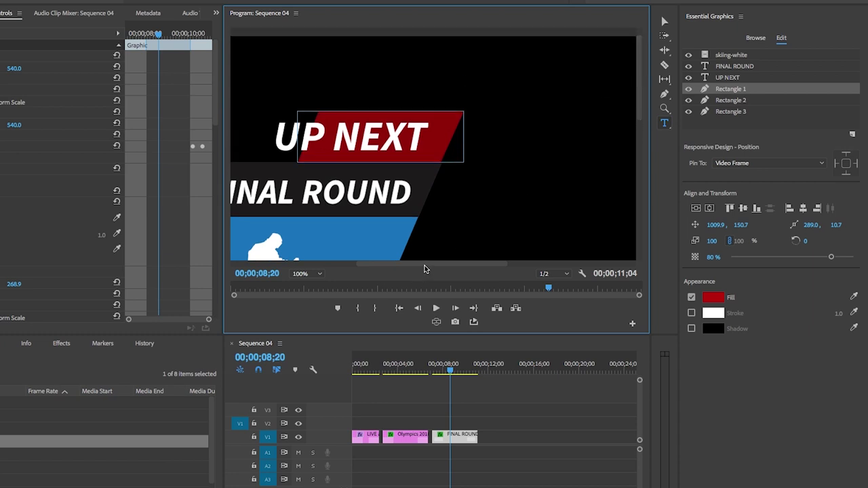
left_click_drag(425, 265, 382, 262)
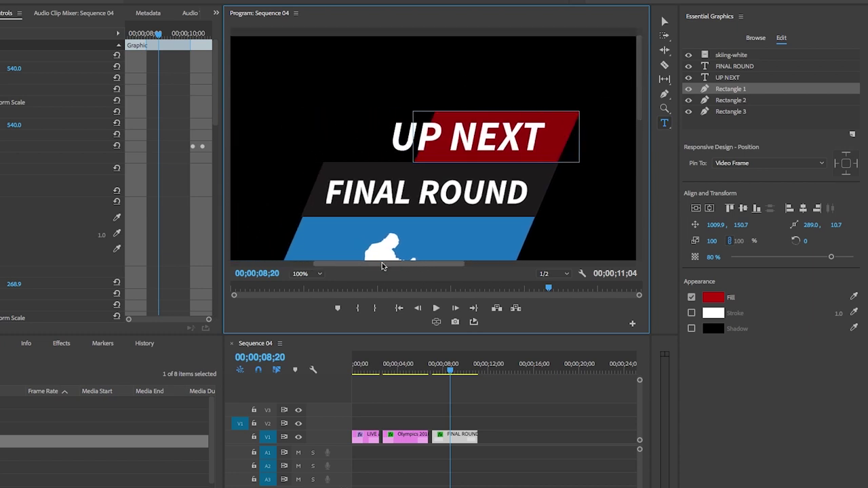
left_click(664, 93)
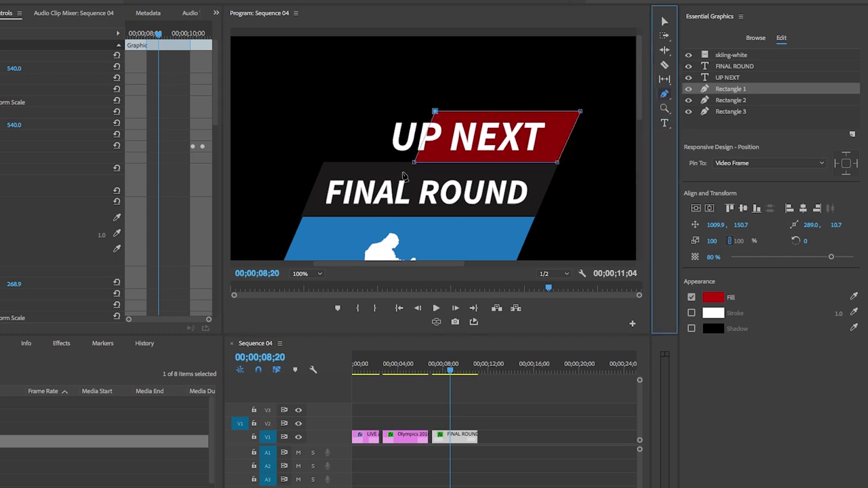
left_click_drag(413, 162, 350, 162)
left_click_drag(436, 110, 375, 111)
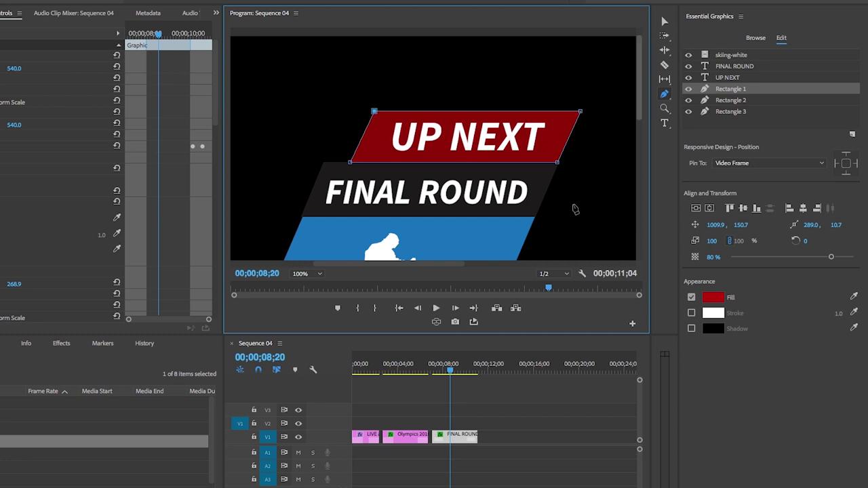
Step: Return the Program monitor zoom to Fit and move the playhead past the last clip
left_click(422, 382)
key("Left")
key("Left")
key("Left")
key("Left")
key("Left")
key("Left")
key("Left")
left_click(302, 274)
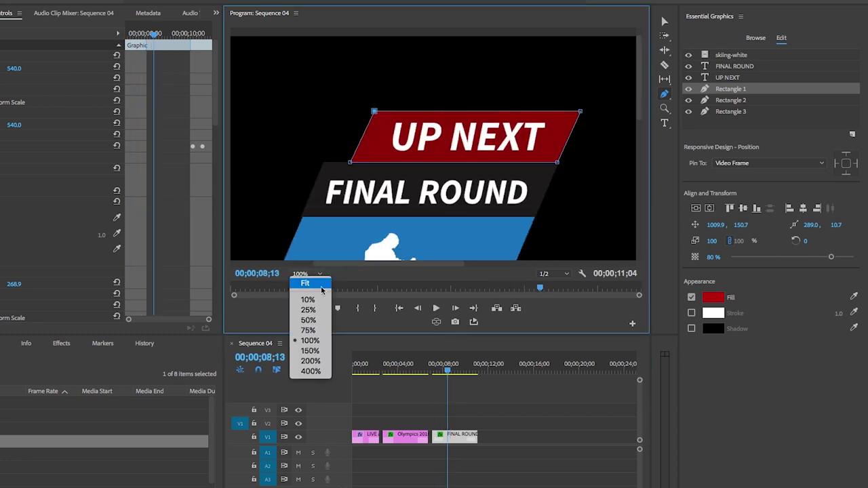
left_click(305, 282)
left_click_drag(474, 369, 485, 370)
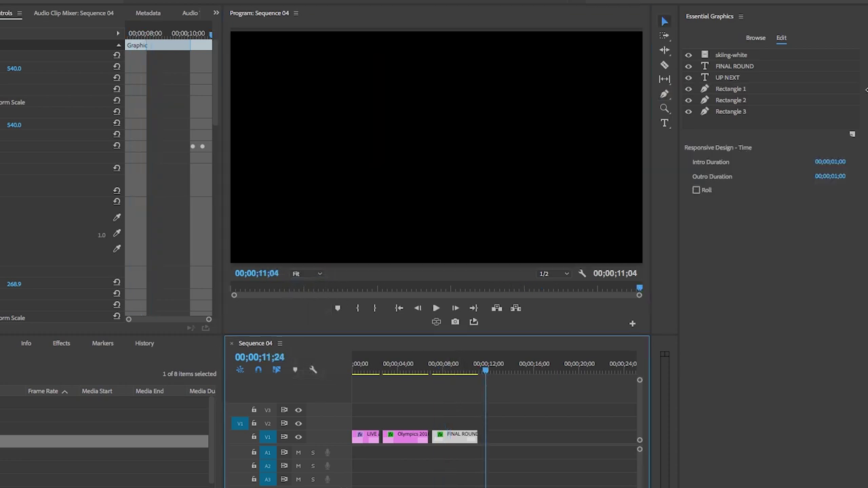
left_click(753, 39)
Step: Add Sports_Score_LowerThird after the final-round clip and change the name to CHLOE KIM
left_click_drag(742, 449, 491, 439)
left_click(495, 373)
left_click_drag(498, 373, 504, 372)
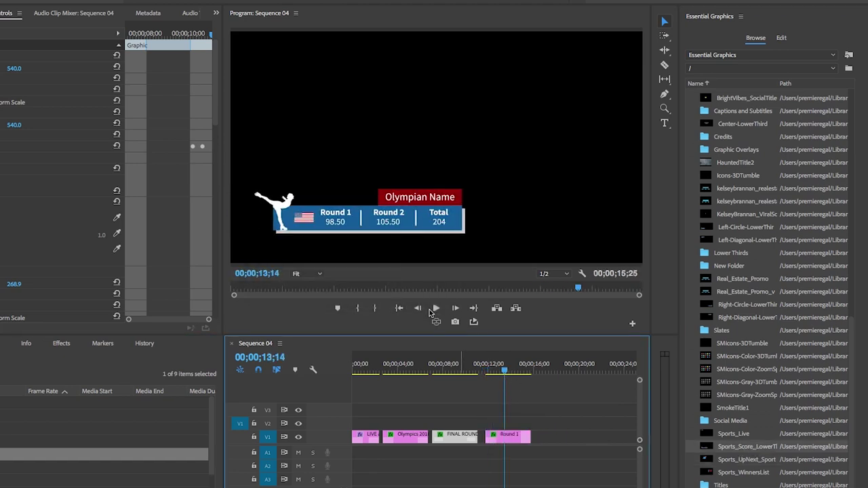
double_click(415, 197)
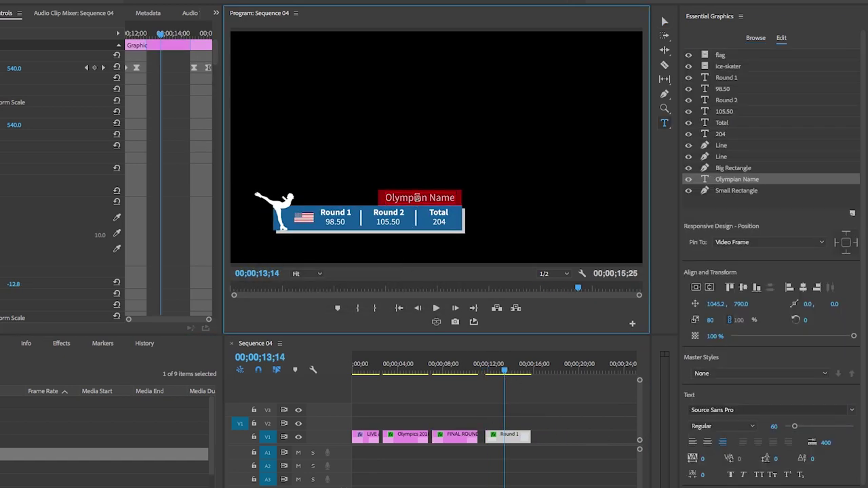
key("ctrl+a")
type("CHLOE KIM")
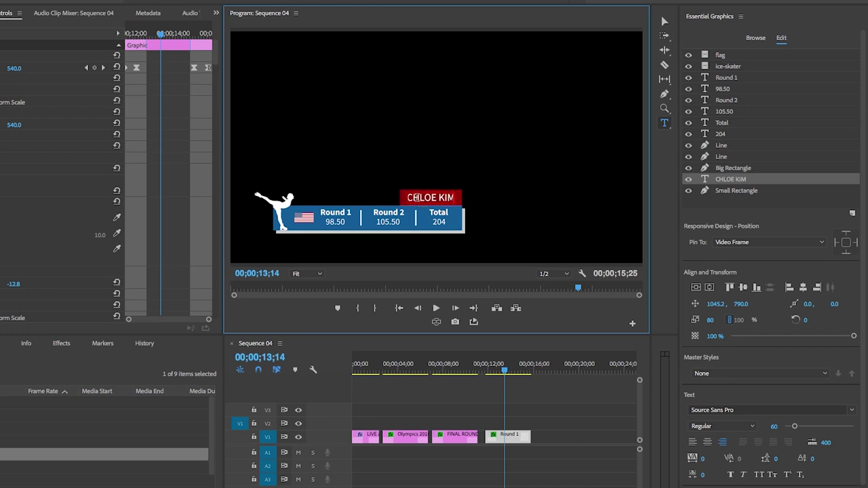
Step: Change the Round 2 score from 105.50 to 95.50
left_click(391, 218)
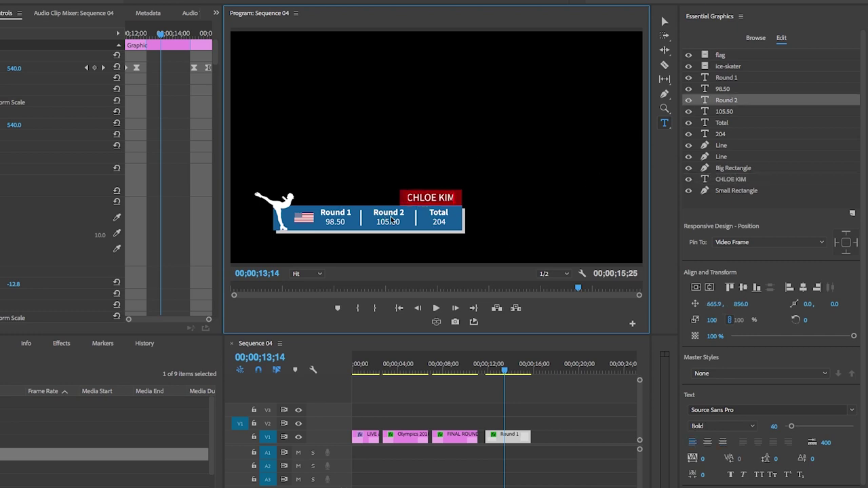
left_click(396, 222)
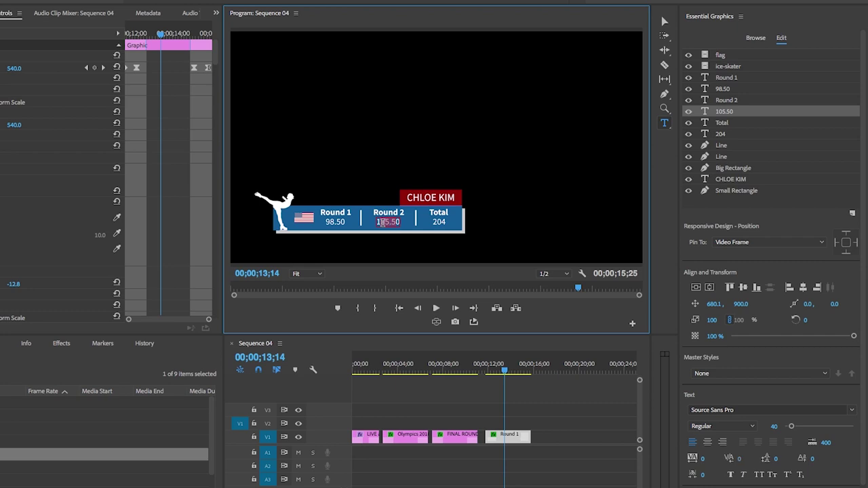
double_click(383, 223)
type("95.50")
Step: Rename the Total heading to Best and change its value from 204 to 98.50
double_click(439, 212)
type("Best")
key("Escape")
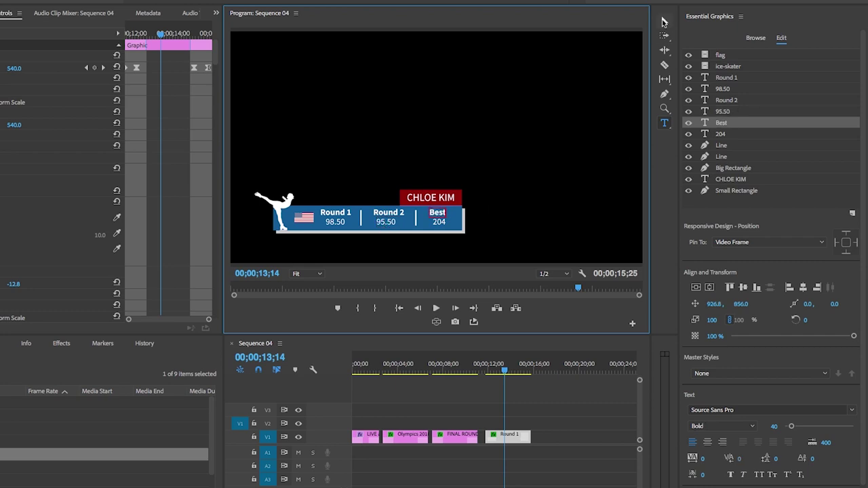
left_click(440, 223)
double_click(440, 223)
type("98.50")
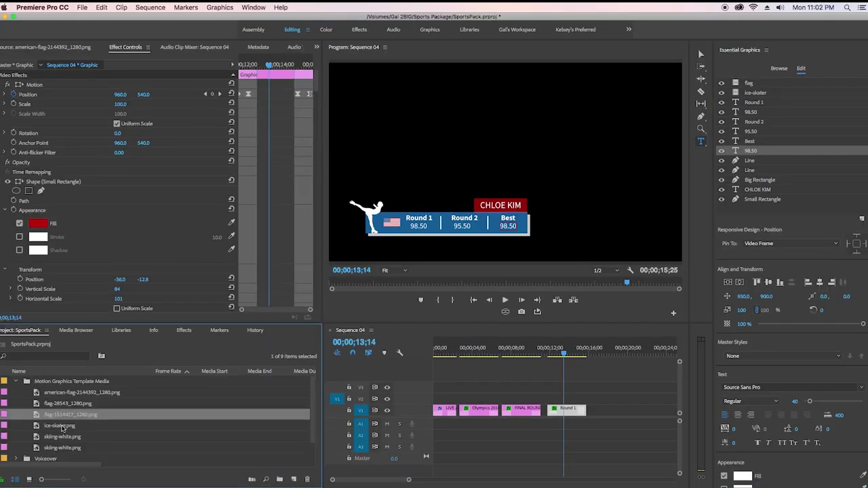
left_click(48, 427)
Step: Replace the ice-skater.png footage with white-snowboarder.png
left_click_drag(39, 431, 381, 212)
right_click(42, 430)
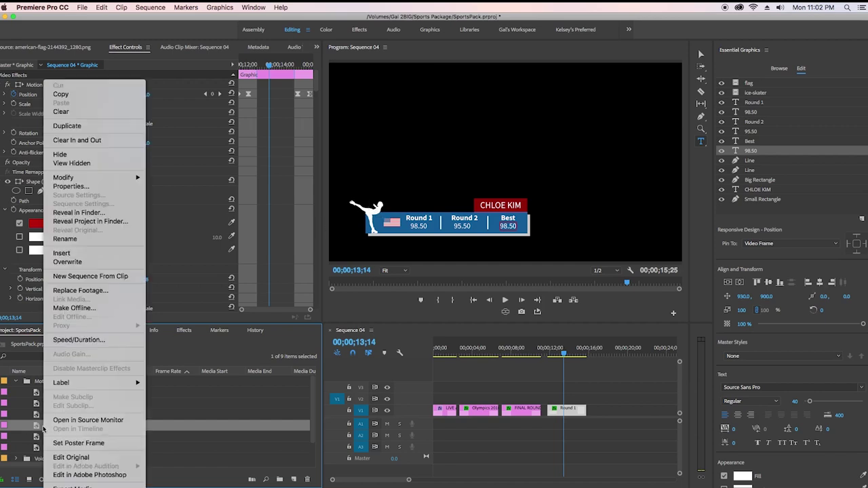
left_click(102, 290)
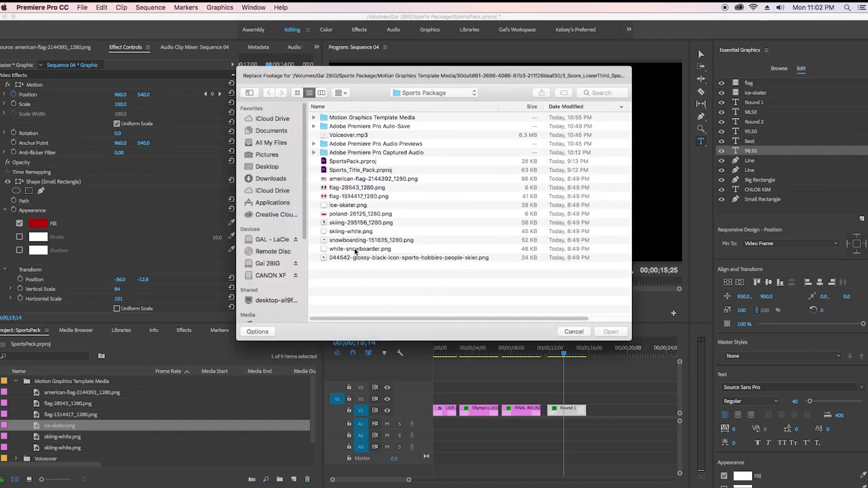
left_click(355, 249)
left_click(610, 332)
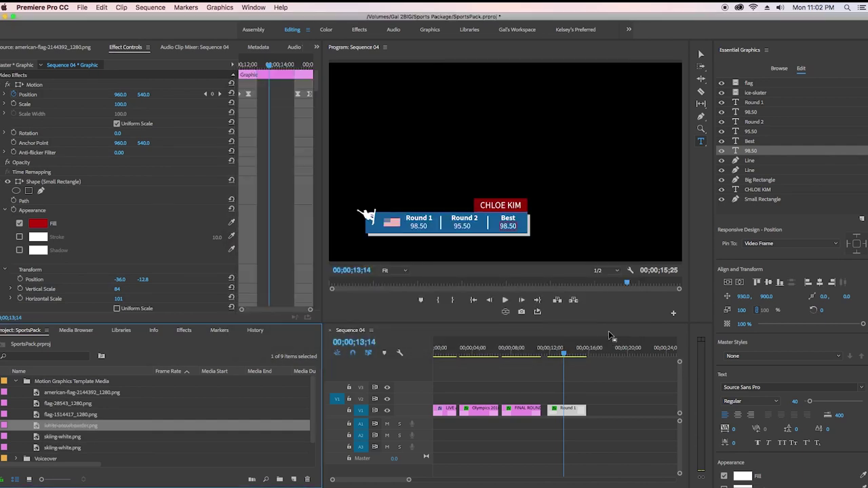
Step: Scale the snowboarder icon up from 15 to 25 and tilt it about 31°
left_click(701, 54)
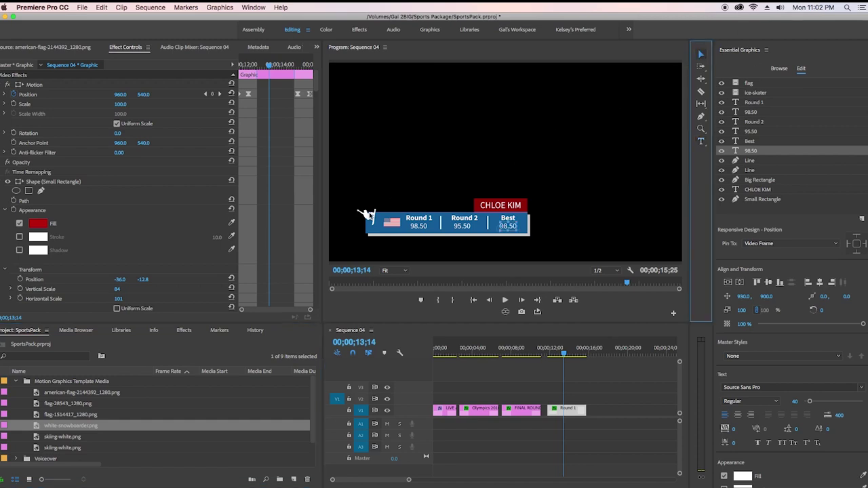
left_click(369, 217)
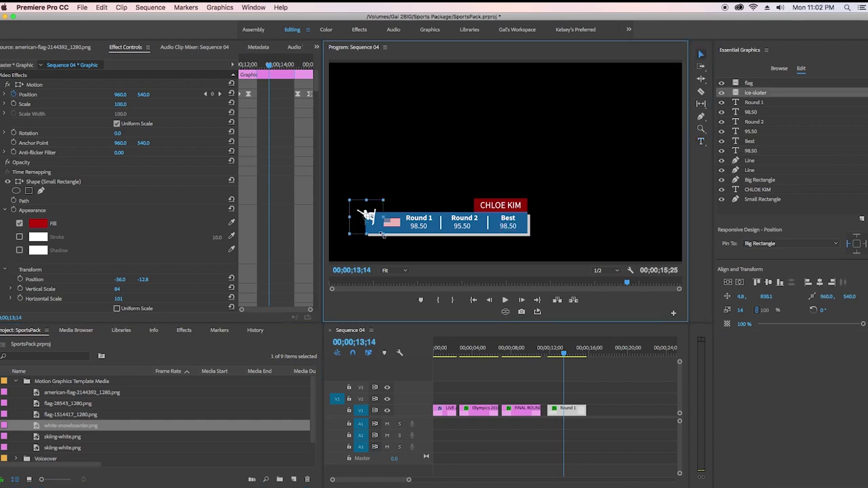
left_click_drag(383, 235, 395, 245)
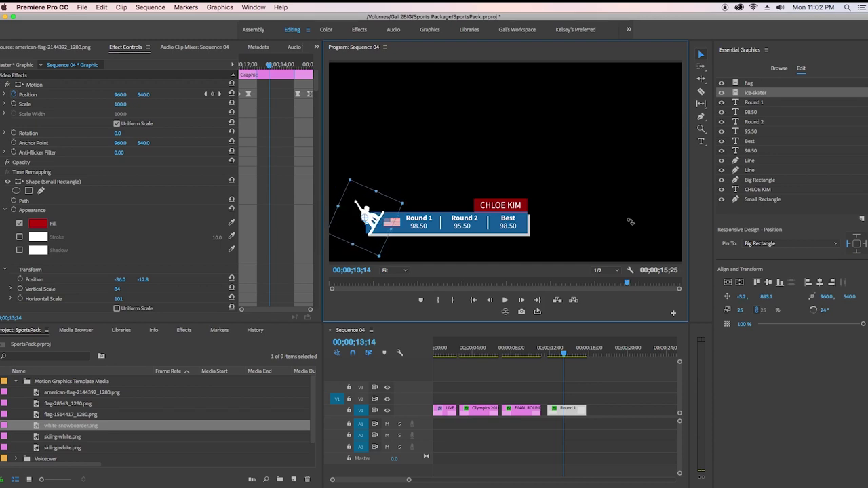
left_click_drag(630, 221, 405, 205)
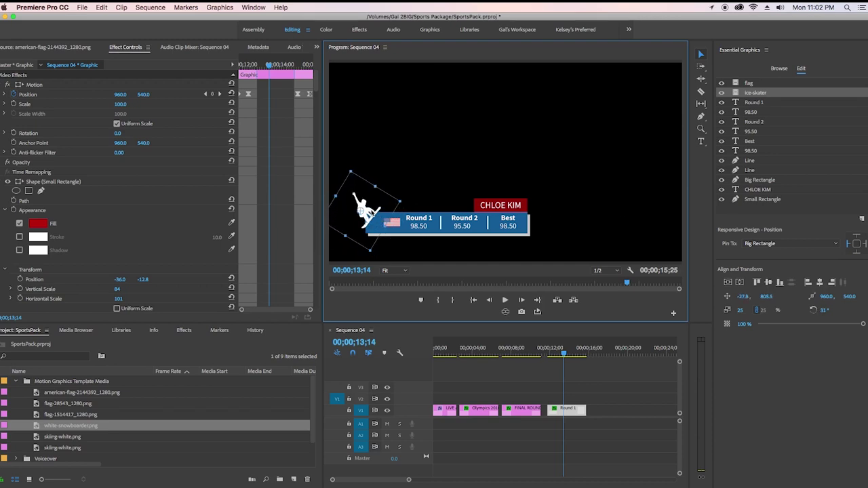
Step: Play the sequence from just before the lower third to preview it
left_click(455, 253)
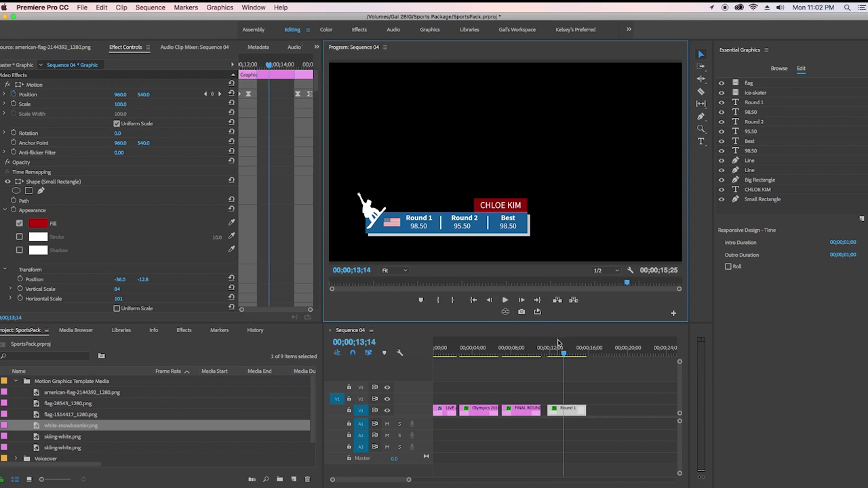
left_click_drag(558, 346, 548, 352)
key("space")
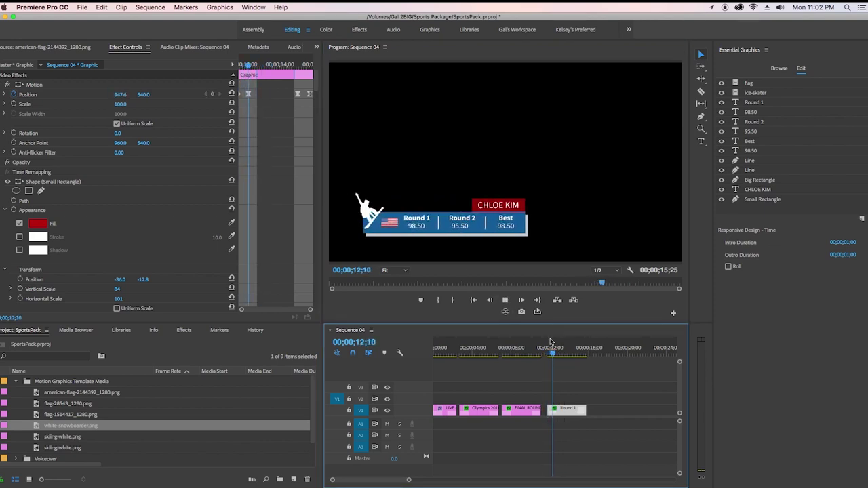